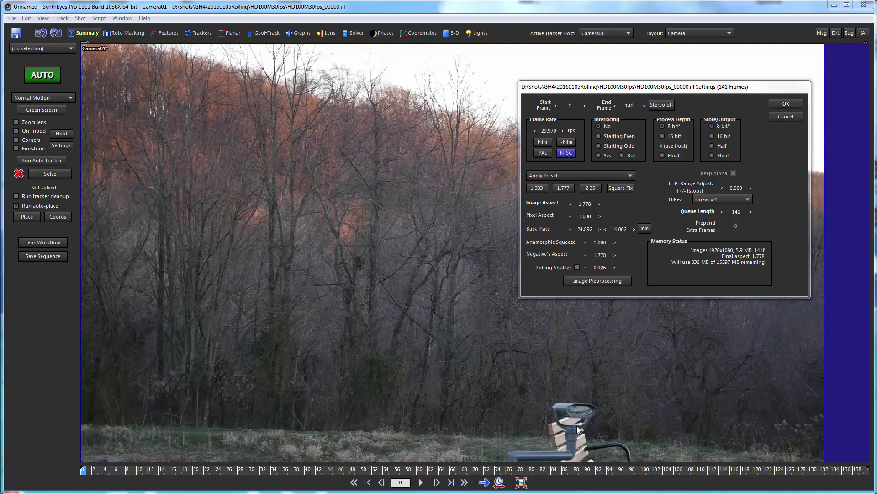
Accept the shot settings to load the HD100M30fps footage, then scrub through the pan's early frames
left_click(786, 104)
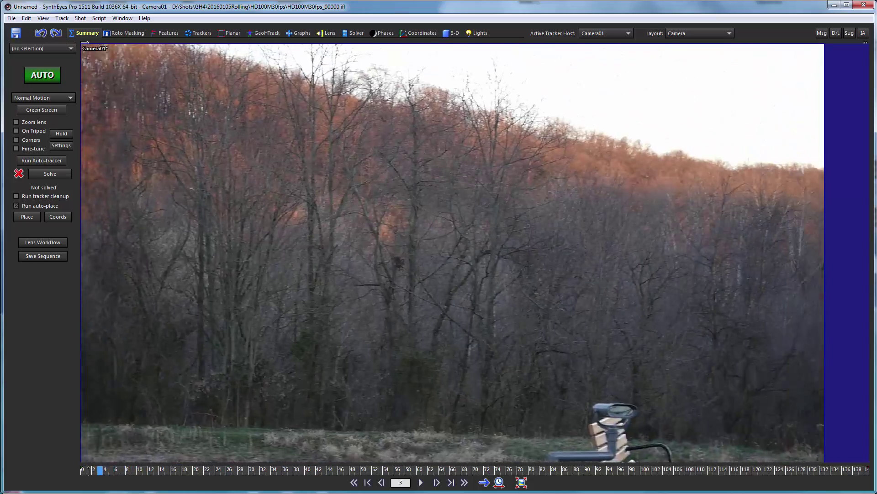
left_click_drag(85, 471, 313, 473)
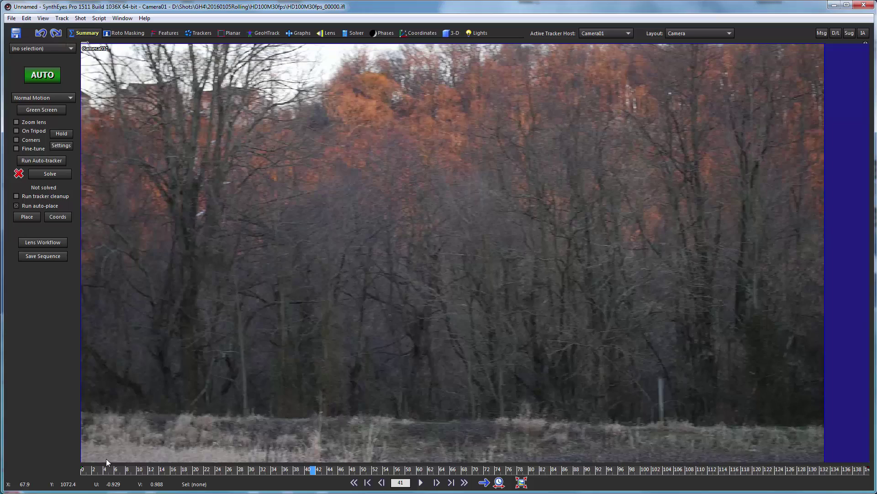
left_click_drag(107, 470, 273, 470)
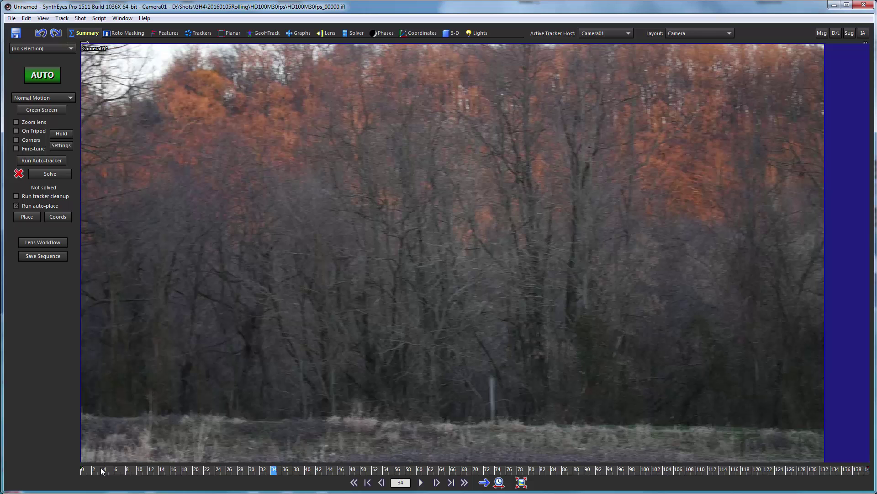
left_click_drag(104, 468, 386, 469)
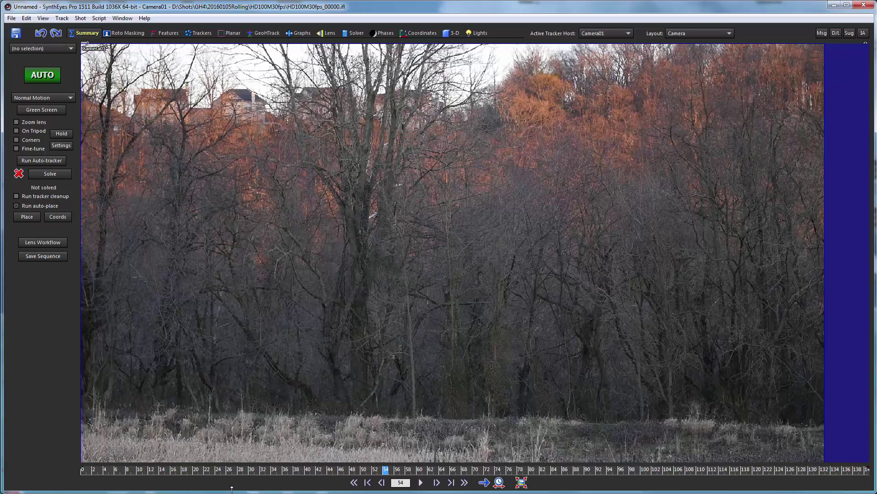
Scrub the pan footage from its opening frames through frames 27–42 and on toward frame 60
left_click(103, 473)
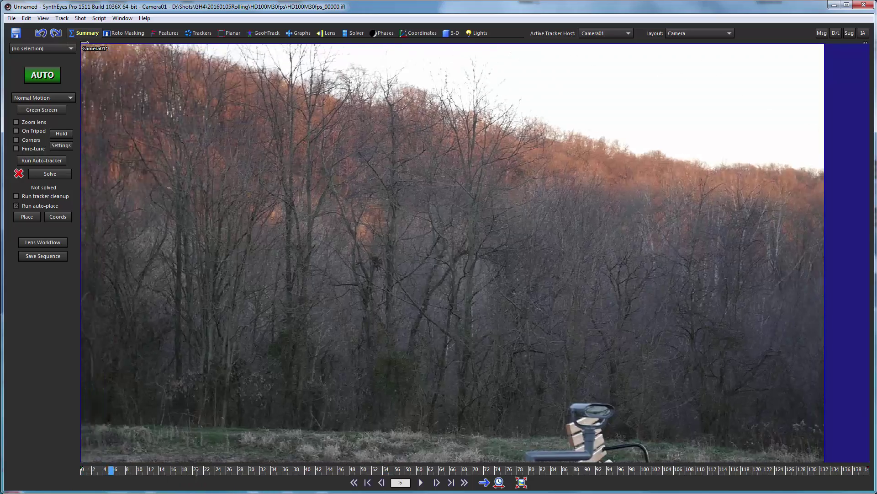
mouse_move(196, 472)
left_mouse_down()
mouse_move(811, 471)
mouse_move(533, 472)
mouse_move(522, 488)
left_mouse_up()
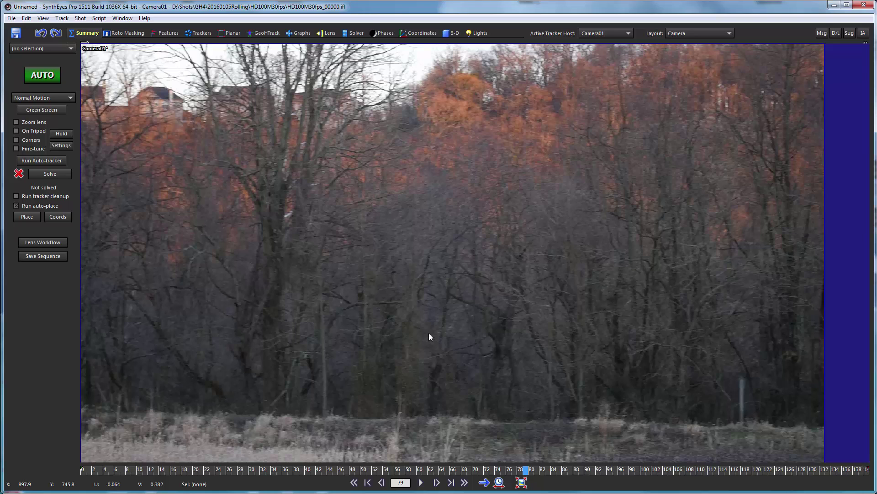
left_click(235, 470)
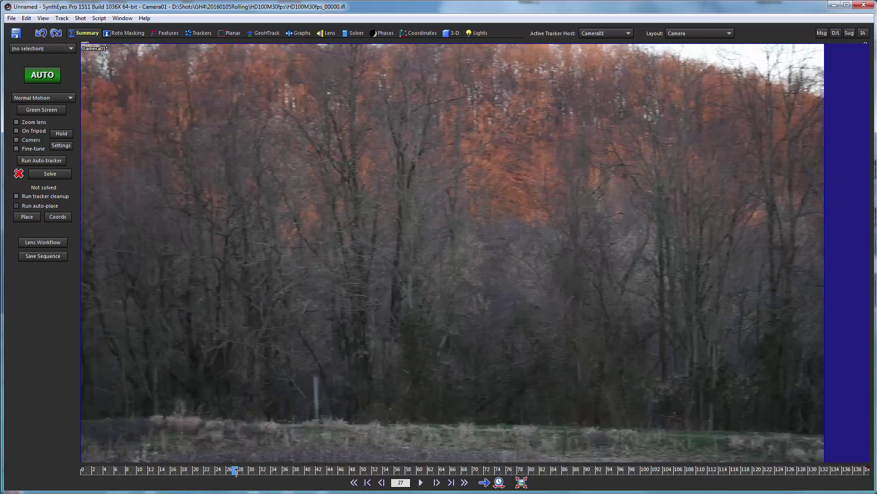
mouse_move(236, 471)
left_mouse_down()
mouse_move(337, 470)
mouse_move(261, 471)
mouse_move(318, 472)
left_mouse_up()
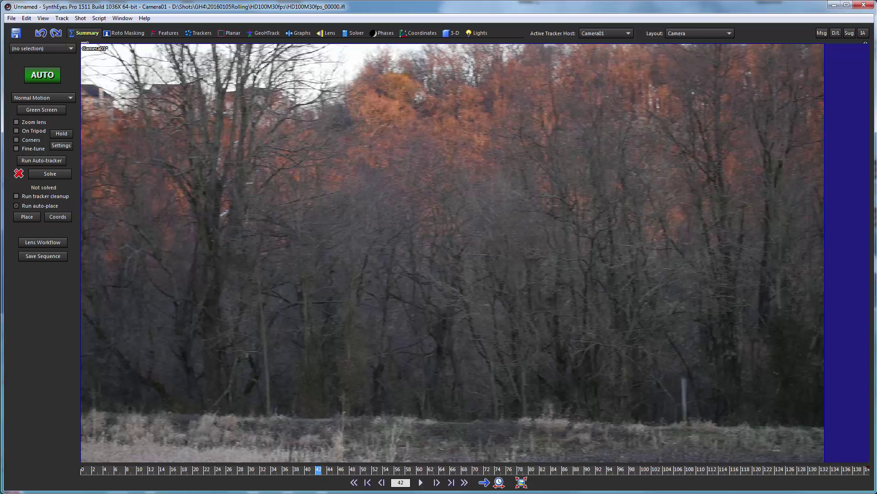
left_click_drag(91, 475, 203, 479)
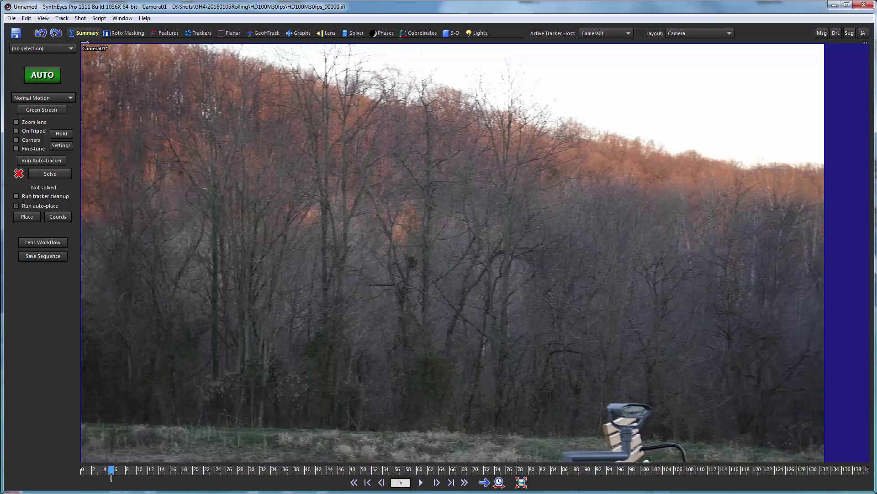
left_click_drag(111, 475, 207, 478)
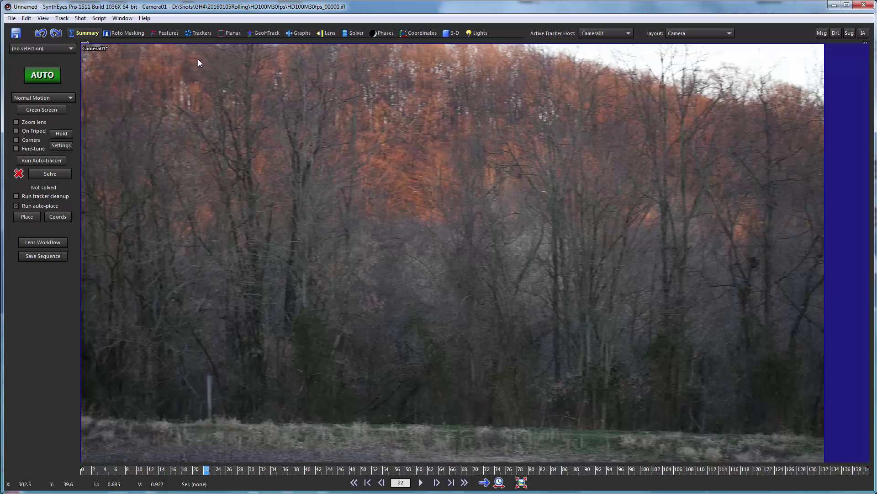
In the Features room's advanced settings, set Maximum Tracker Count to 310 and Minimum Trackers/Frame to 32
left_click(168, 33)
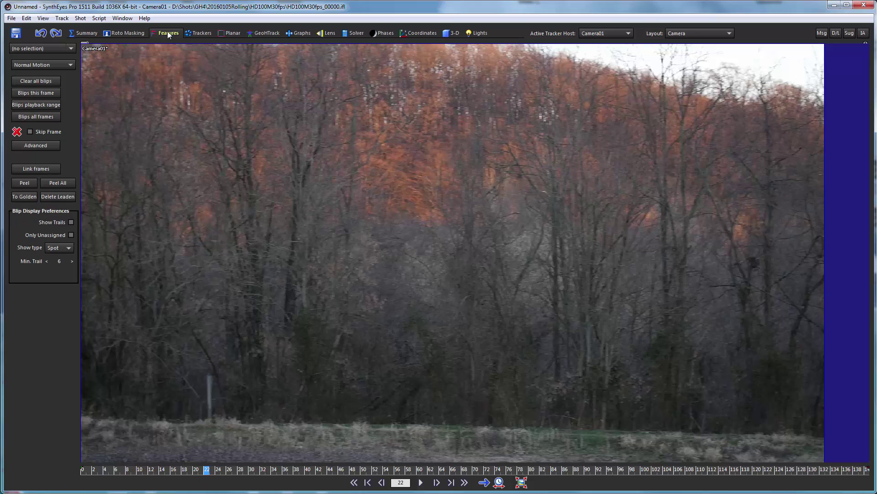
left_click(36, 146)
left_click_drag(83, 64, 223, 70)
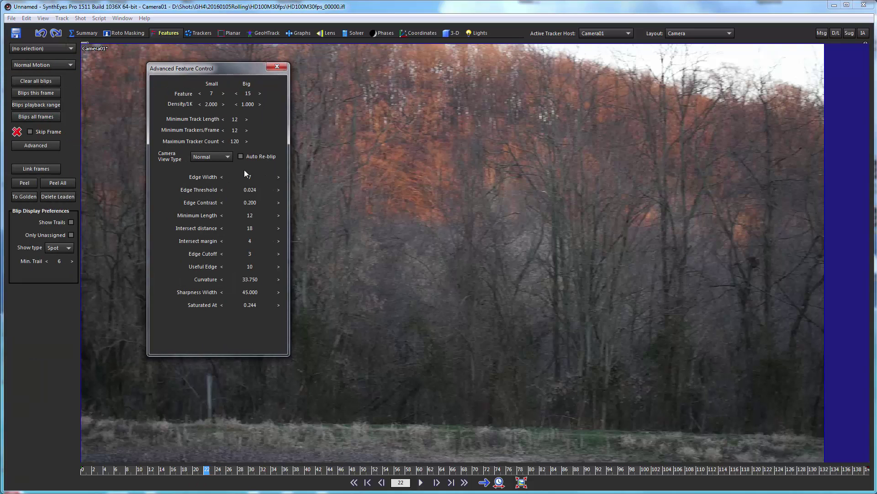
left_click_drag(232, 140, 295, 139)
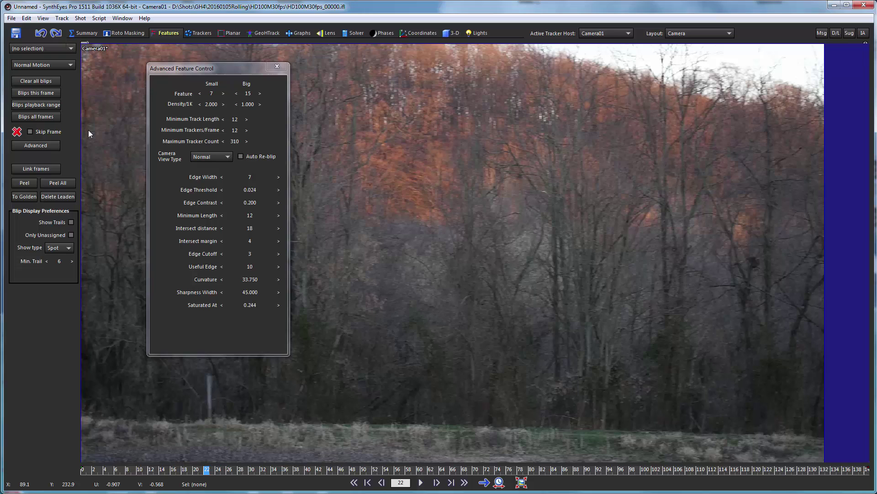
left_click_drag(234, 135, 265, 136)
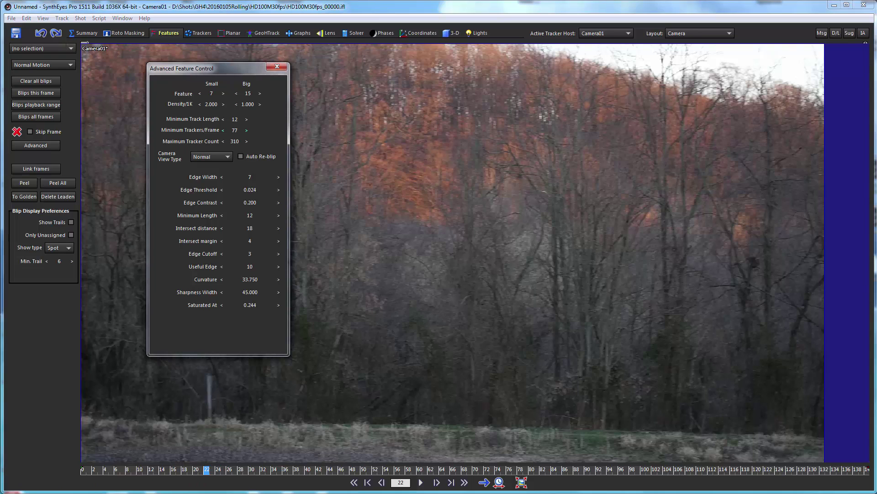
left_click_drag(265, 135, 258, 135)
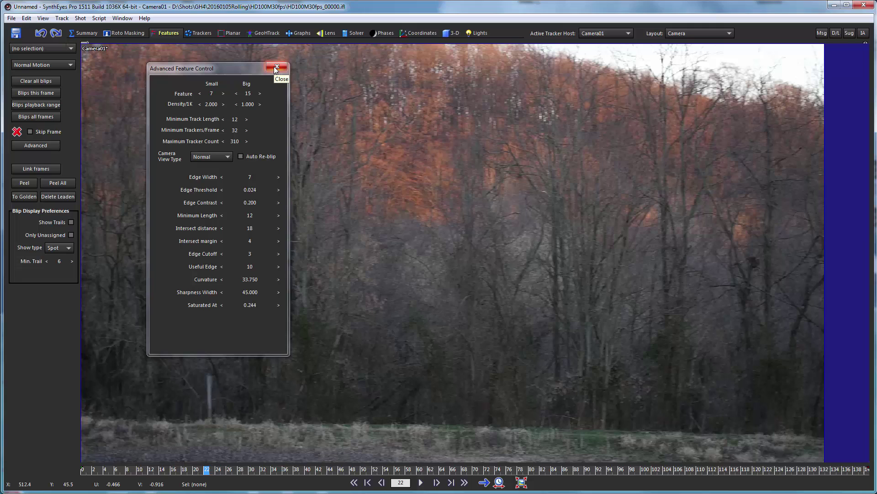
left_click(276, 68)
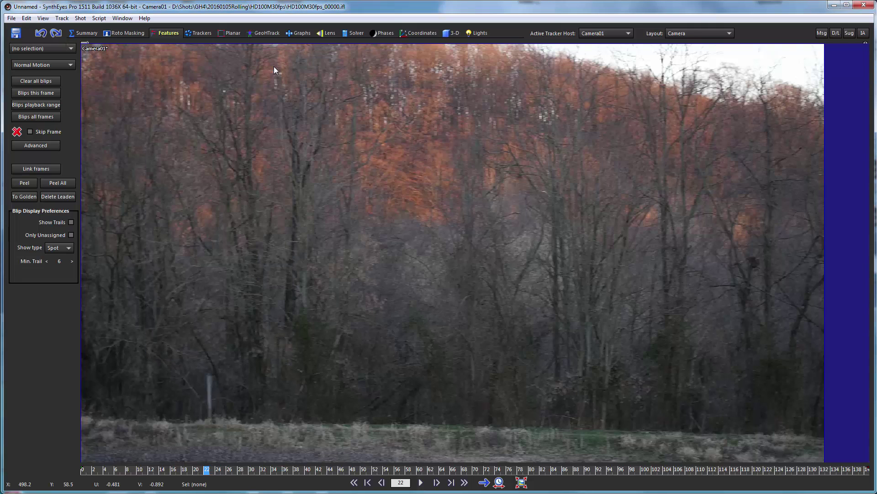
Mark the shot as On Tripod and run the auto-tracker
left_click(79, 33)
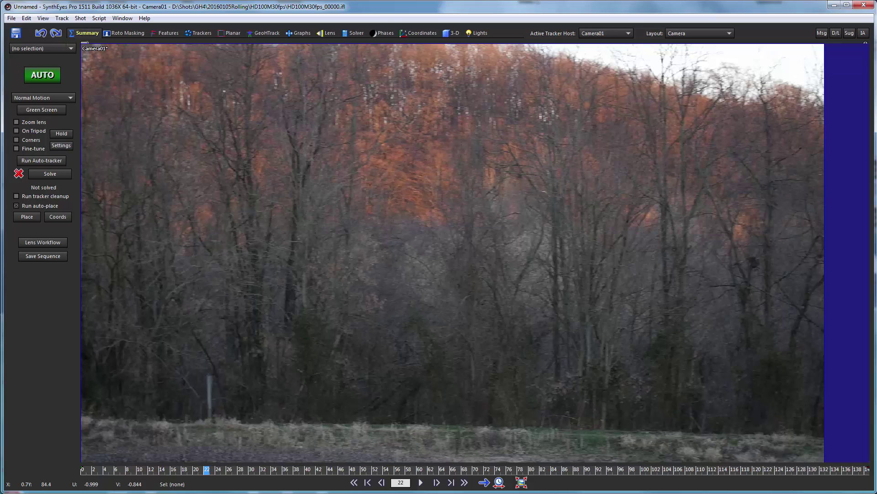
left_click(17, 131)
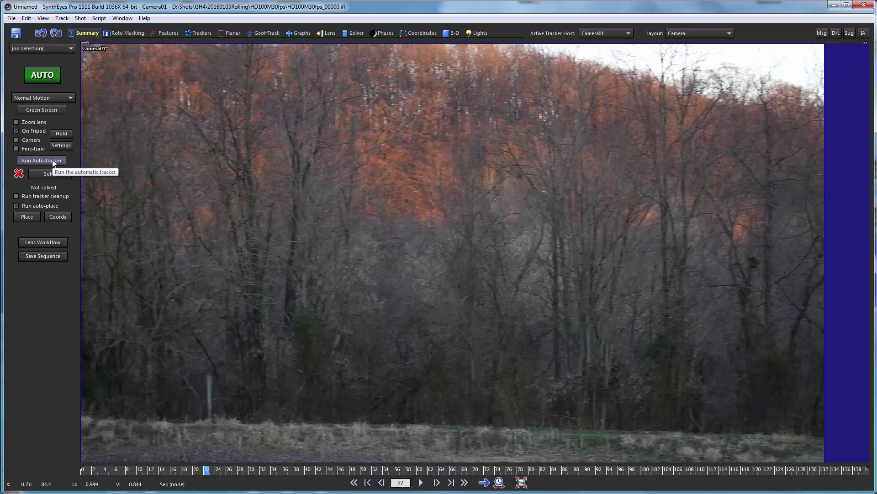
left_click(52, 160)
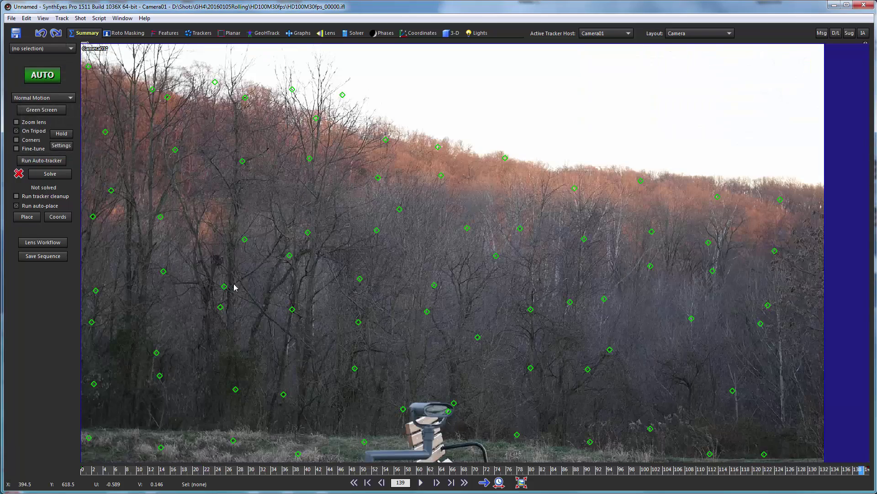
Scrub the shot to check the new green trackers, including frame 28, then return to the start
left_click_drag(173, 473, 648, 470)
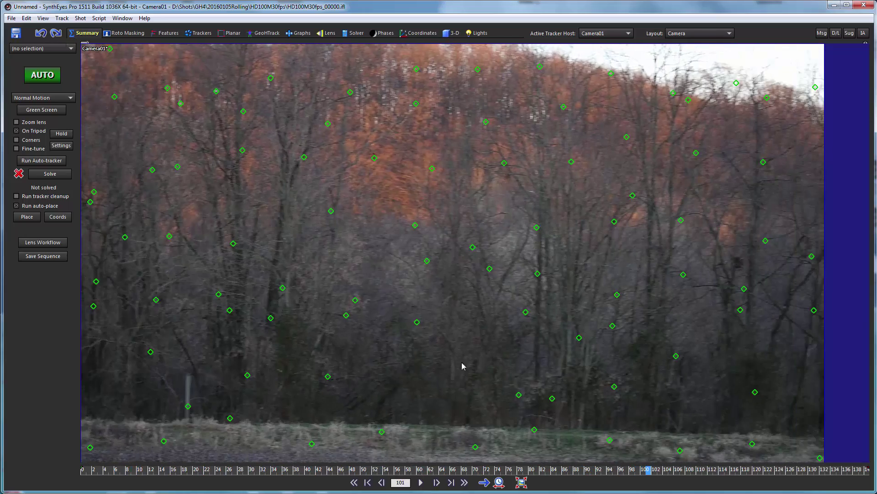
left_click(240, 470)
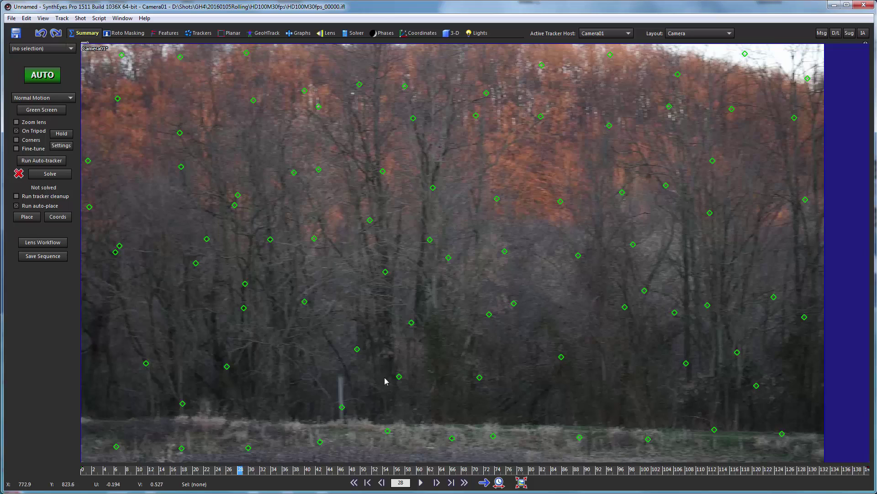
left_click_drag(204, 470, 81, 480)
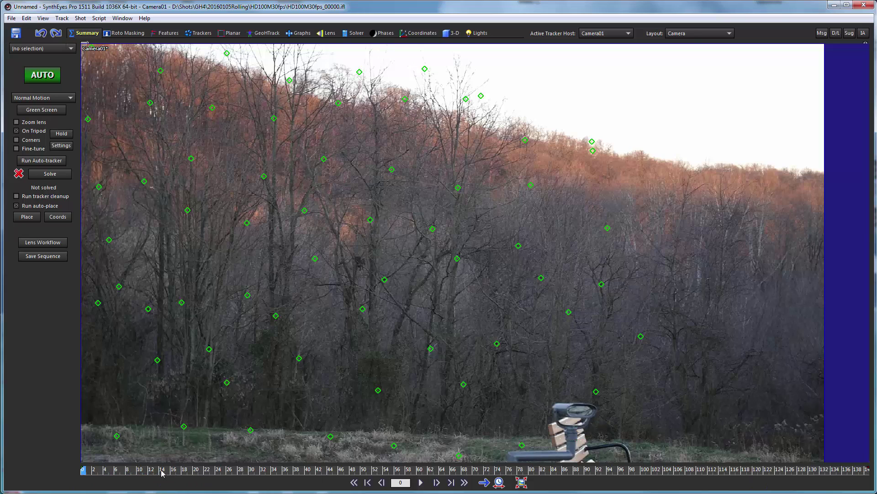
left_click_drag(124, 472, 722, 456)
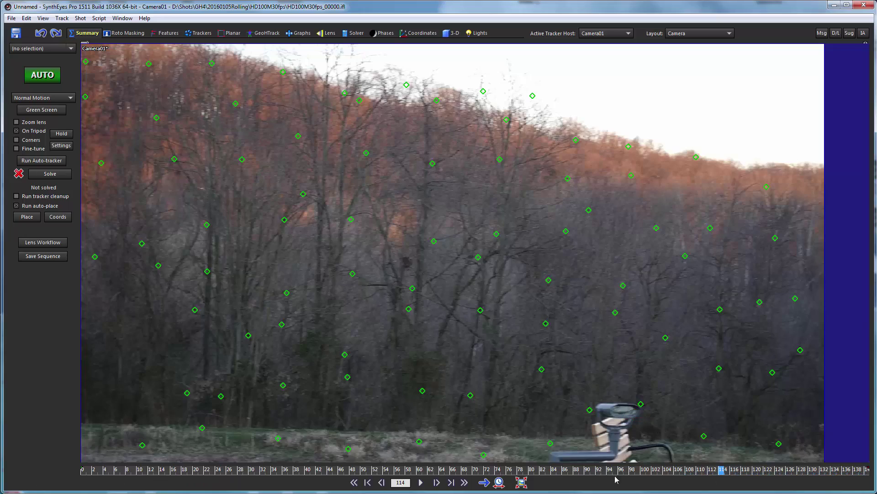
left_click_drag(709, 476, 98, 454)
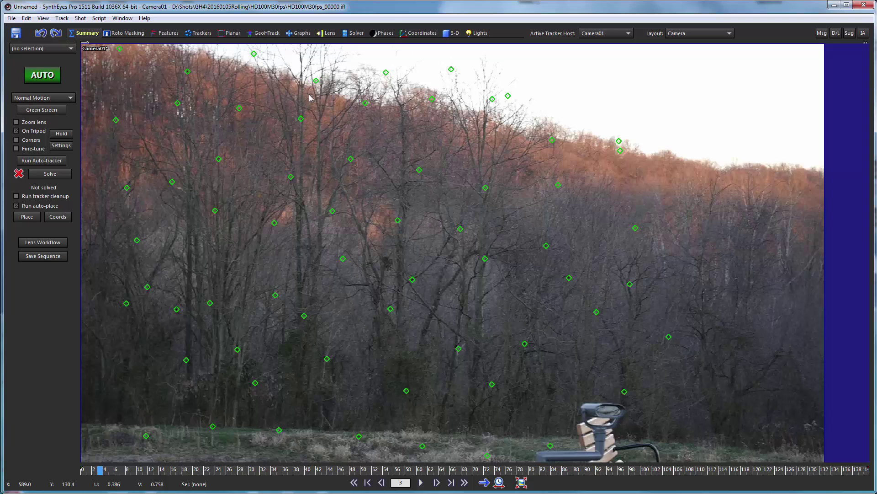
In the Trackers room, use the Camera & Graphs layout and select all 308 trackers
left_click(198, 34)
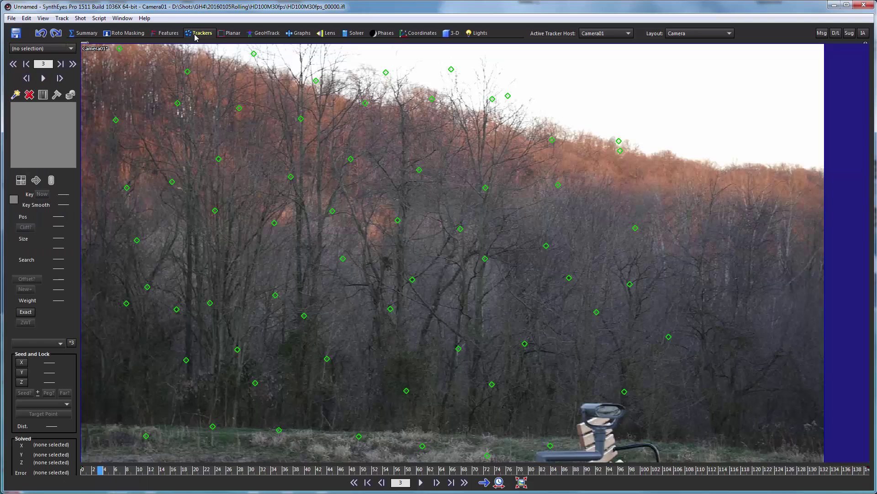
left_click(691, 34)
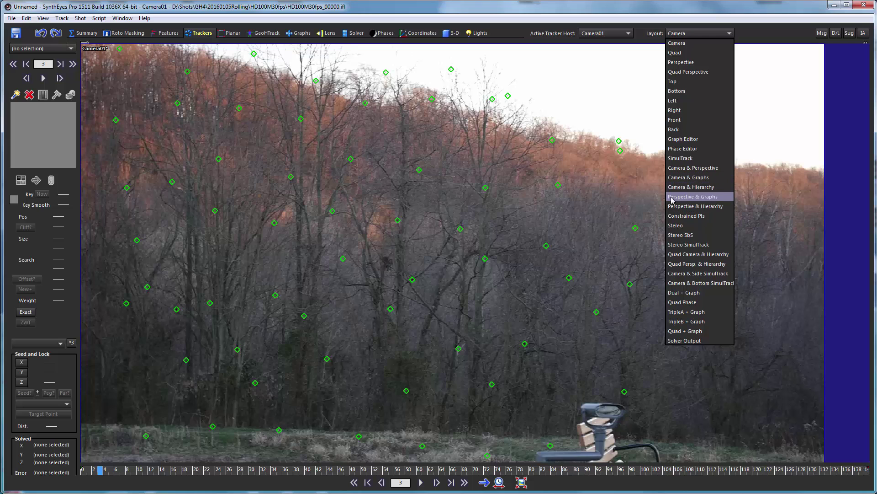
left_click(673, 178)
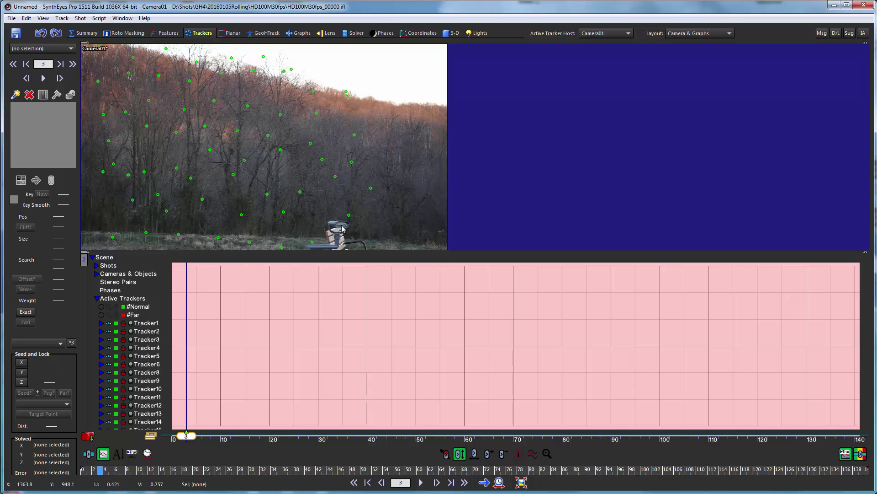
key("ctrl+a")
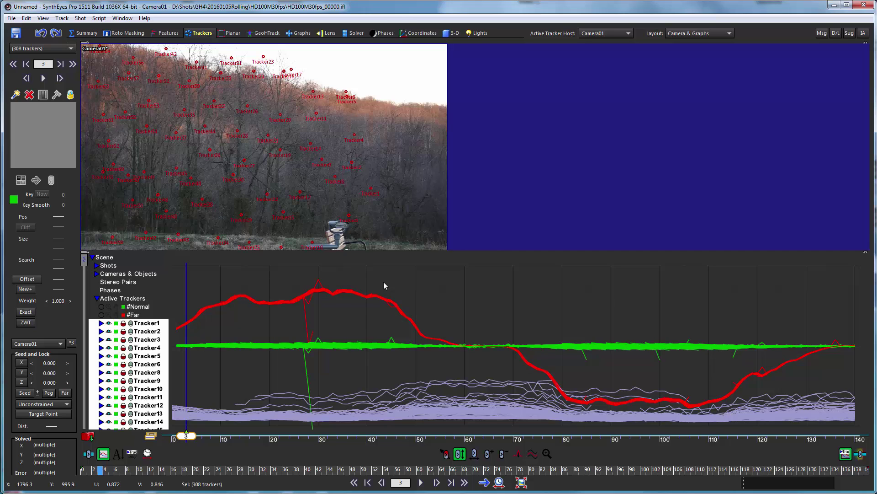
Plot velocity curves, disable Tracker73 from frame 28 onward, relock it and reselect all trackers
left_click(517, 454)
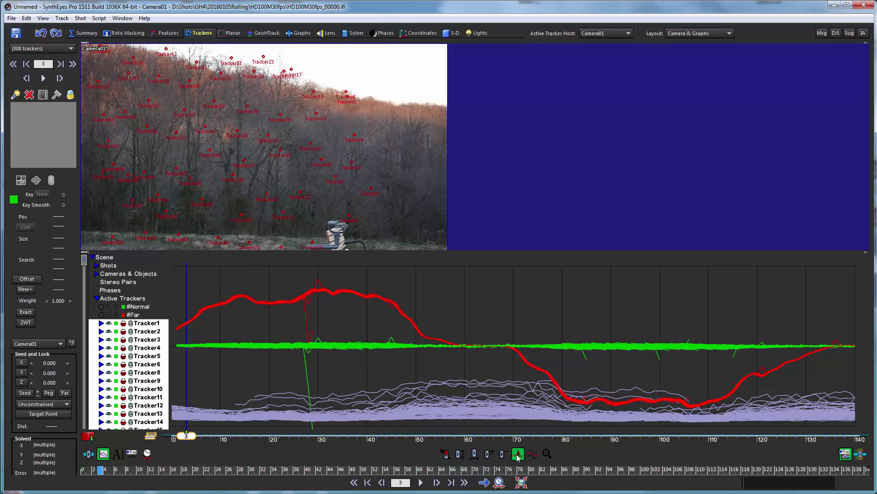
left_click(310, 302)
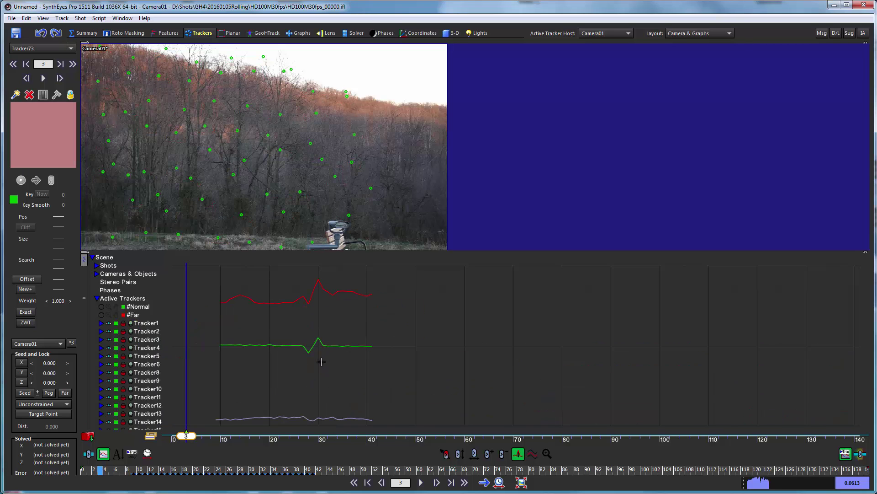
left_click(308, 352)
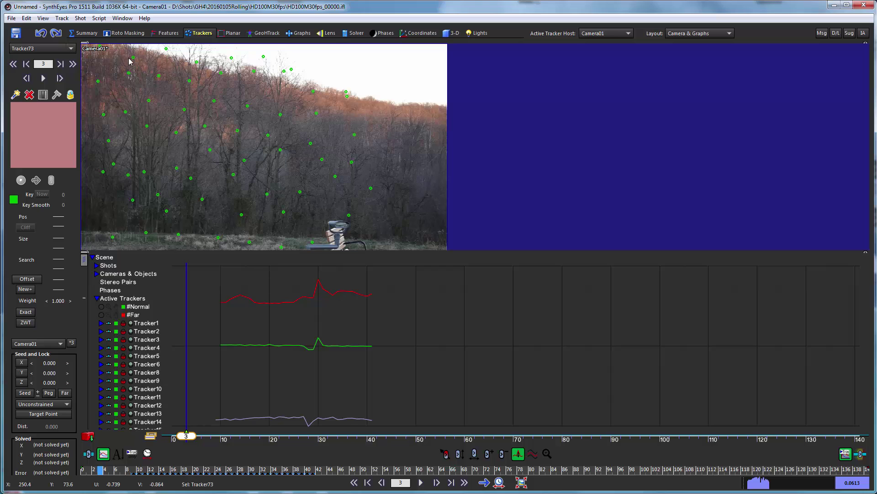
left_click(70, 95)
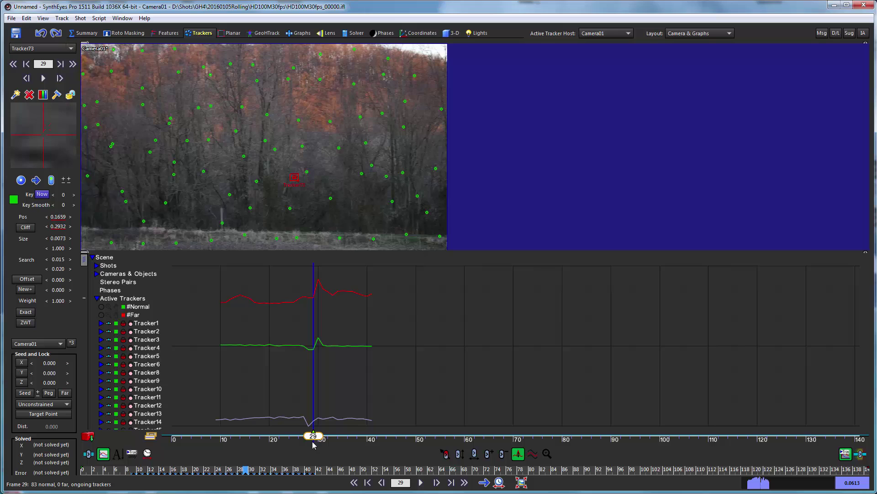
left_click_drag(314, 444, 308, 441)
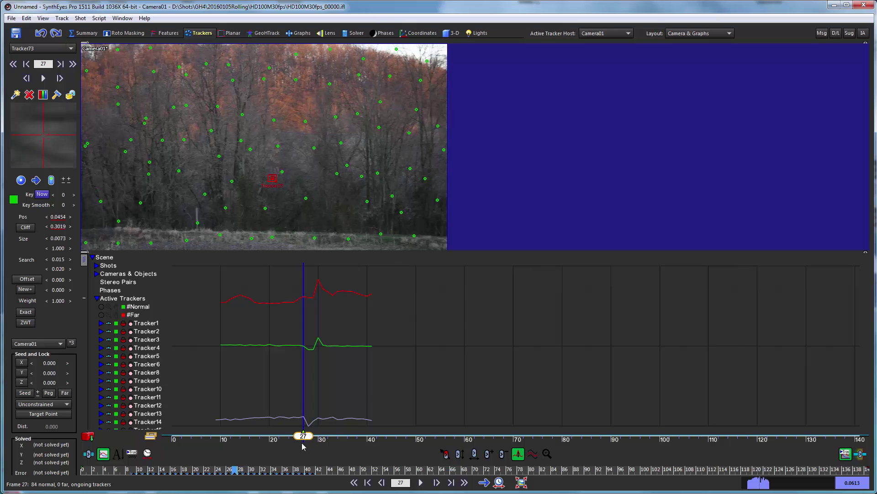
left_click(50, 180)
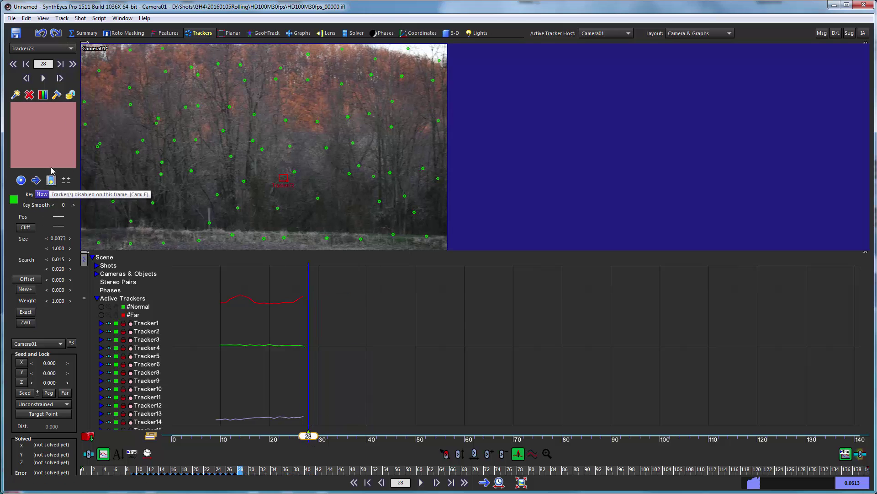
left_click(70, 95)
key("ctrl+a")
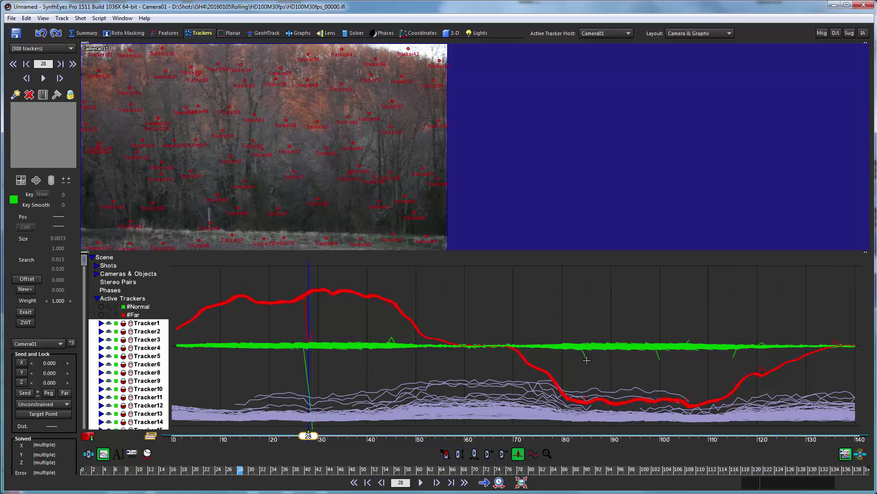
Pick Tracker44's plunging curve, disable it from frame 28 onward, relock it and reselect all trackers
mouse_move(586, 360)
left_click(302, 297)
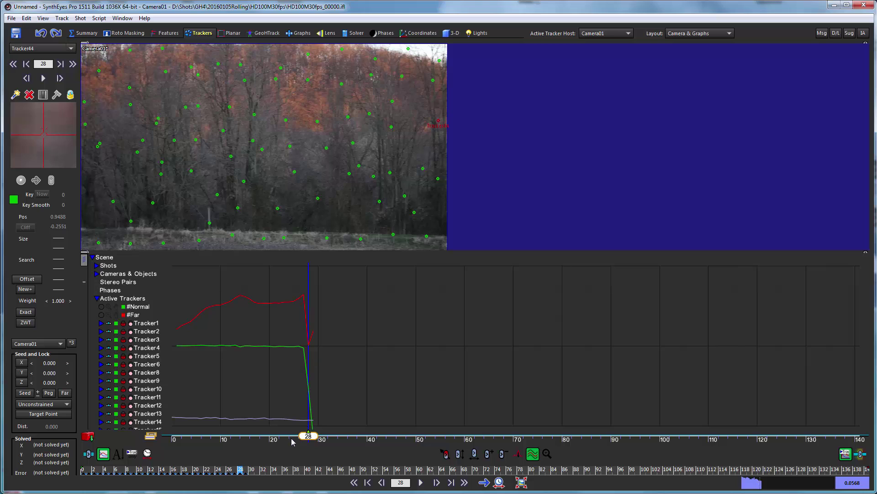
left_click_drag(293, 440, 303, 440)
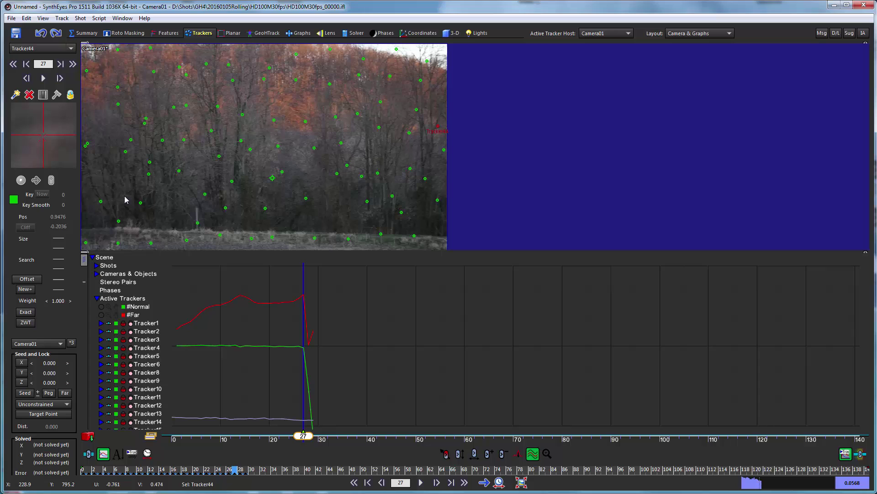
left_click(70, 96)
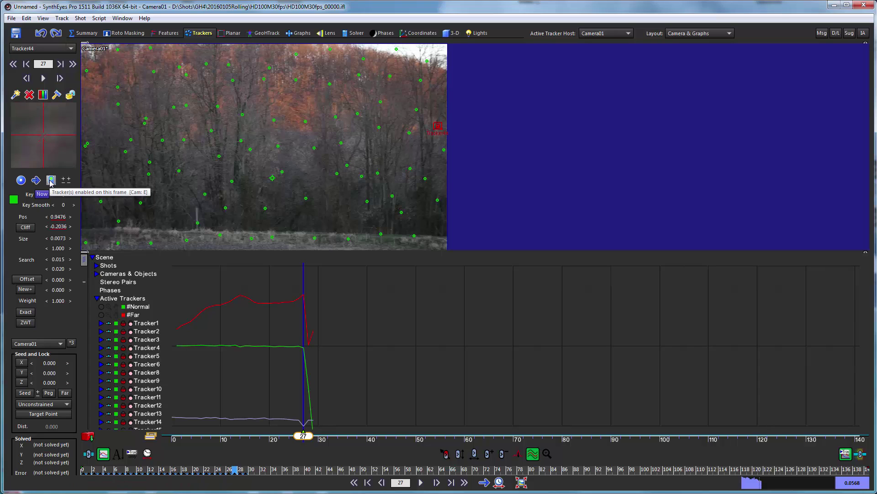
left_click(309, 434)
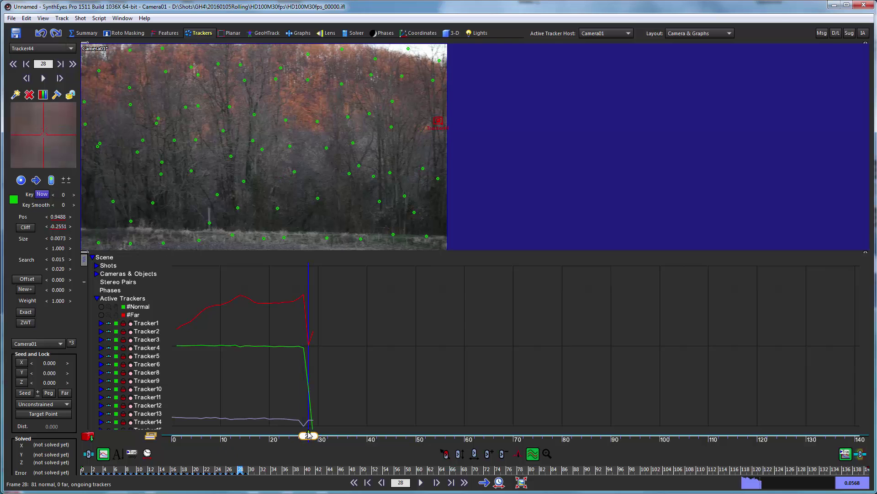
left_click(52, 180)
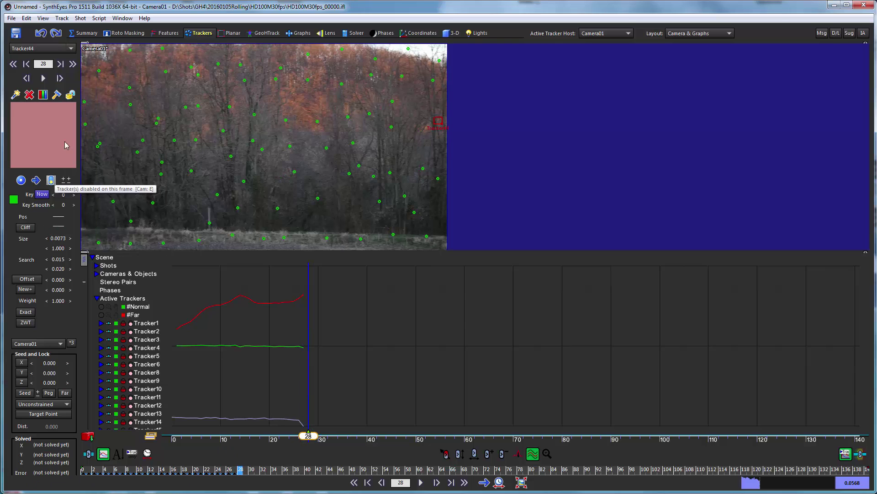
left_click(70, 94)
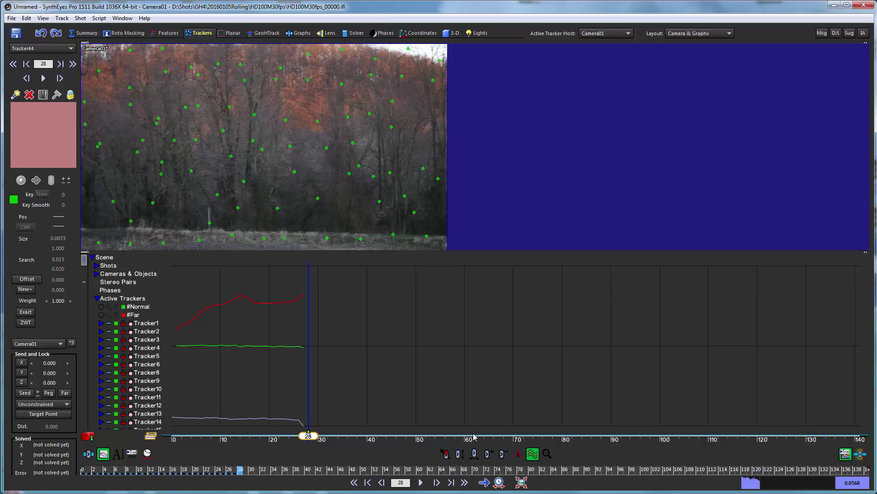
key("ctrl+a")
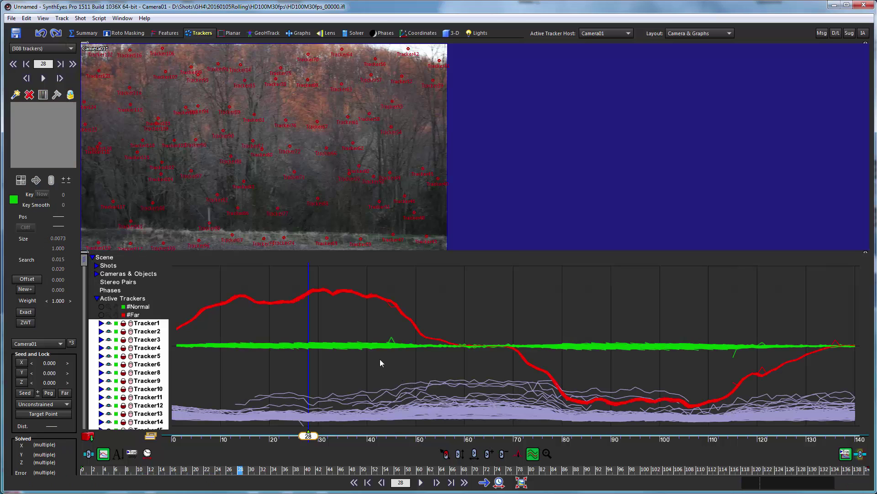
Select Tracker170's spiky curve, disable its early frames and re-enable it from frame 47
left_click(391, 309)
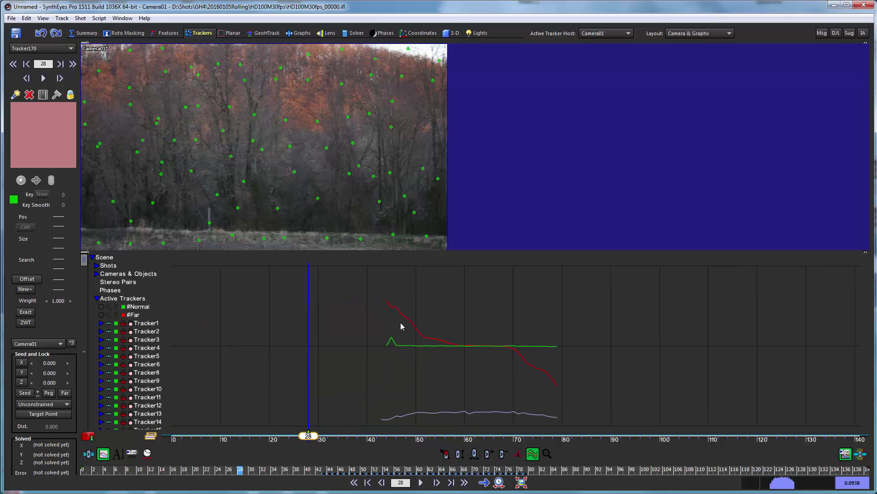
left_click(384, 441)
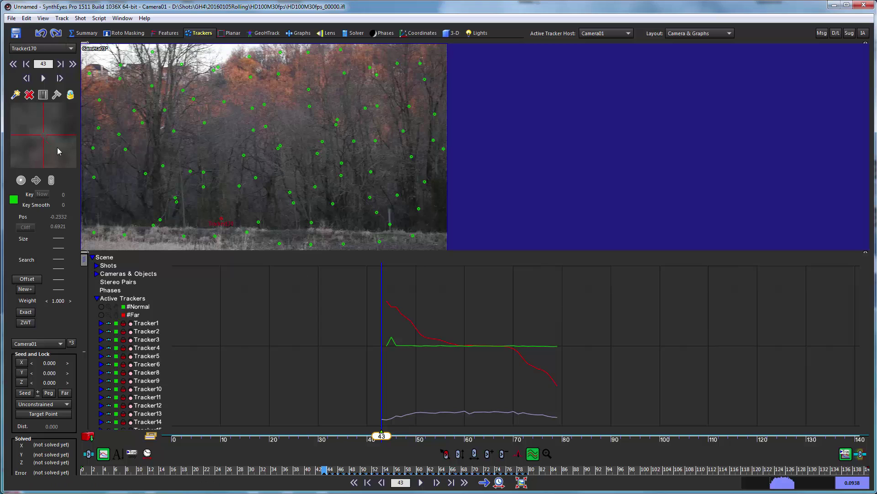
key("comma")
key("period")
key("period")
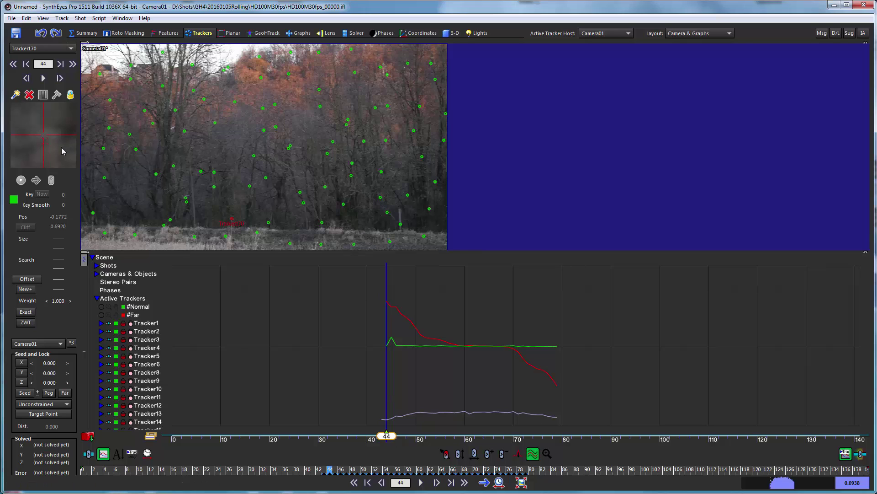
key("comma")
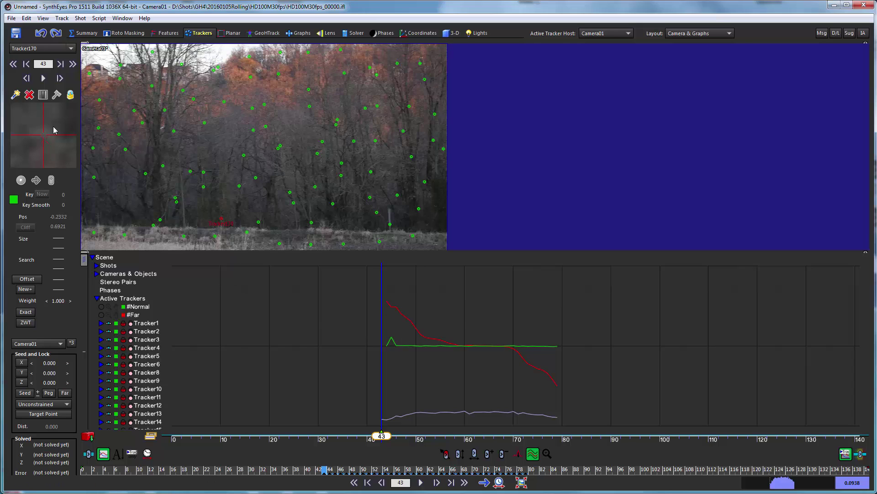
left_click(51, 179)
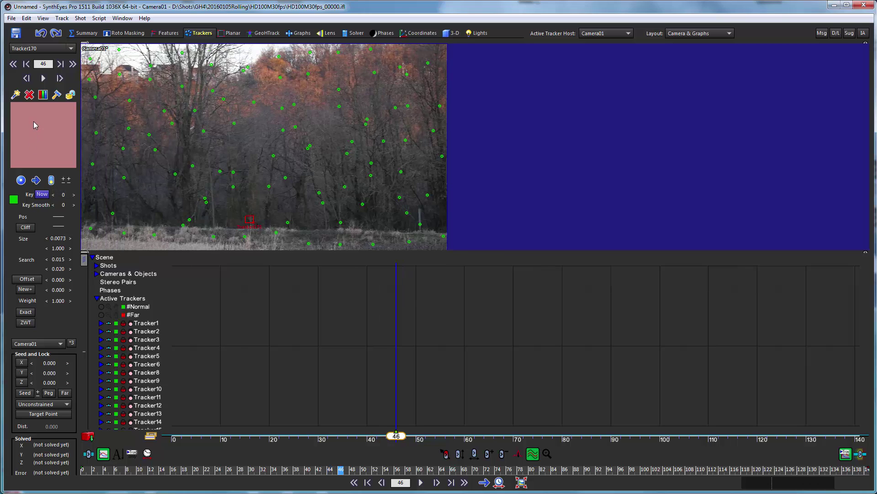
left_click(50, 181)
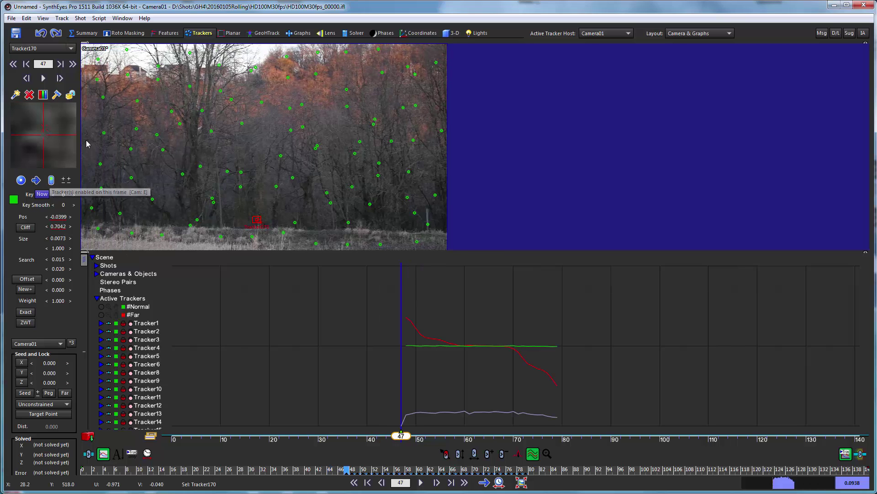
Disable Tracker294 at frame 114, re-enable it at frame 117, then reselect all 308 trackers
key("ctrl+a")
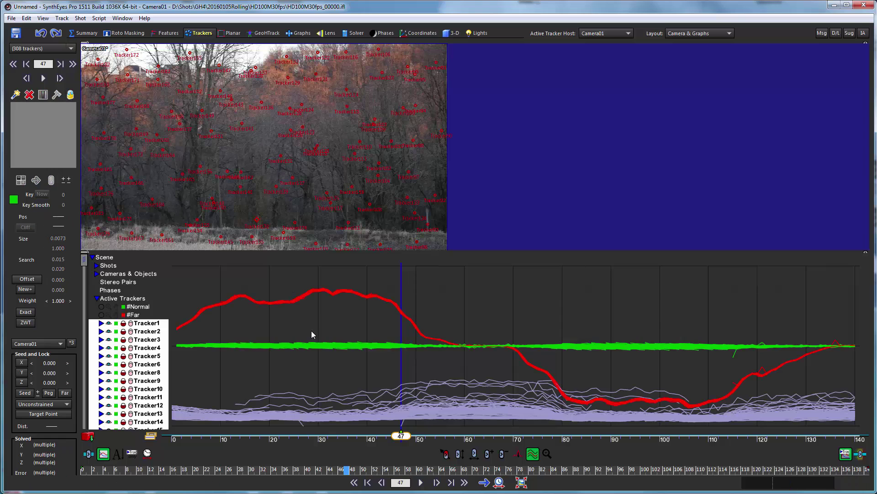
left_click(734, 358)
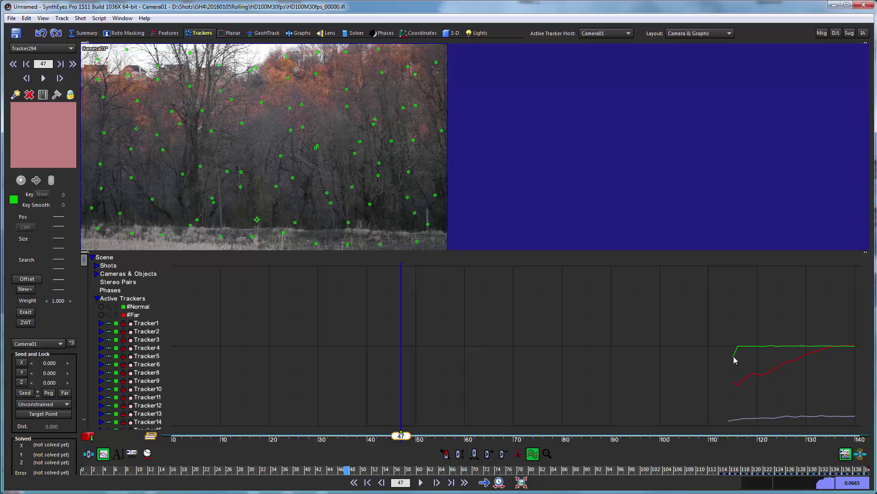
left_click(728, 436)
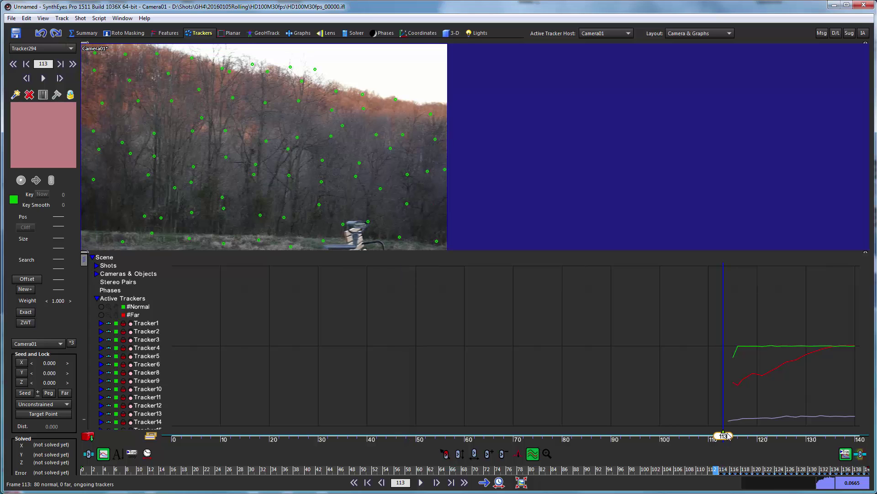
left_click(728, 437)
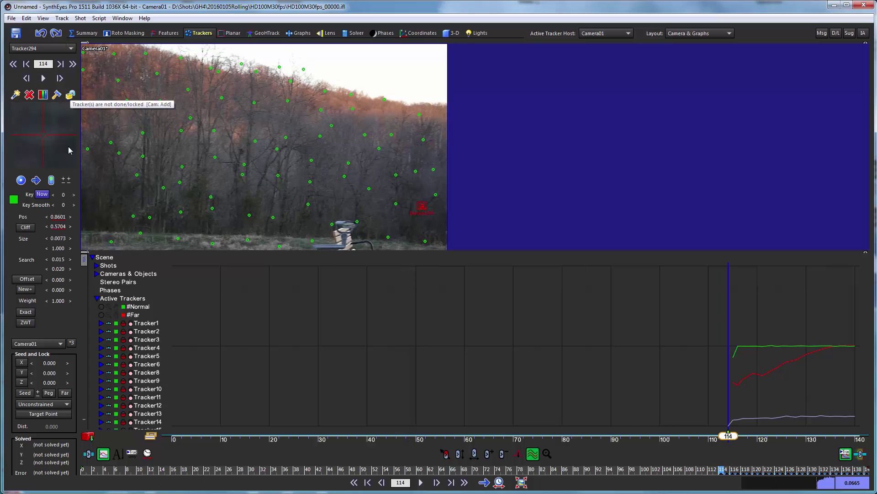
left_click(52, 180)
key("Right")
key("Right")
key("Right")
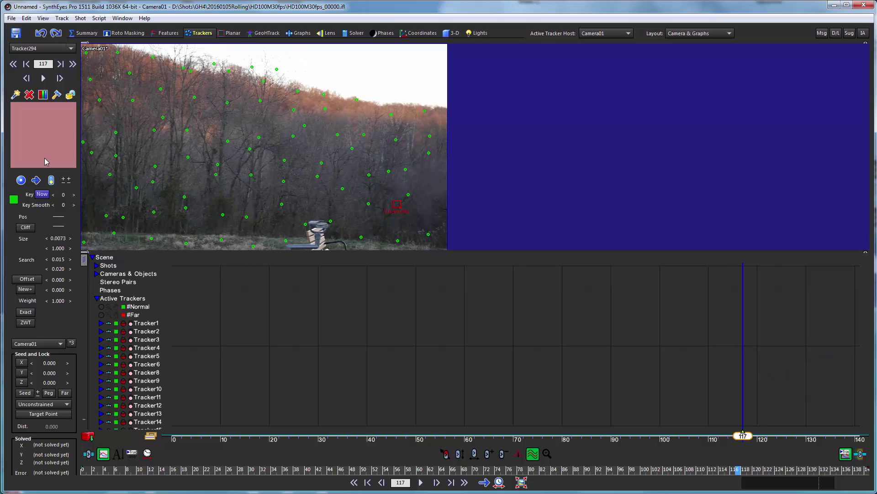
left_click(52, 181)
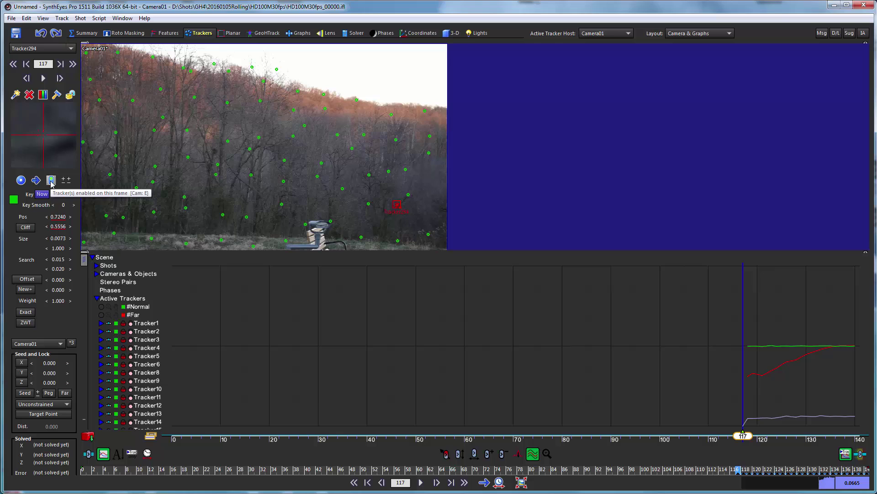
key("ctrl+a")
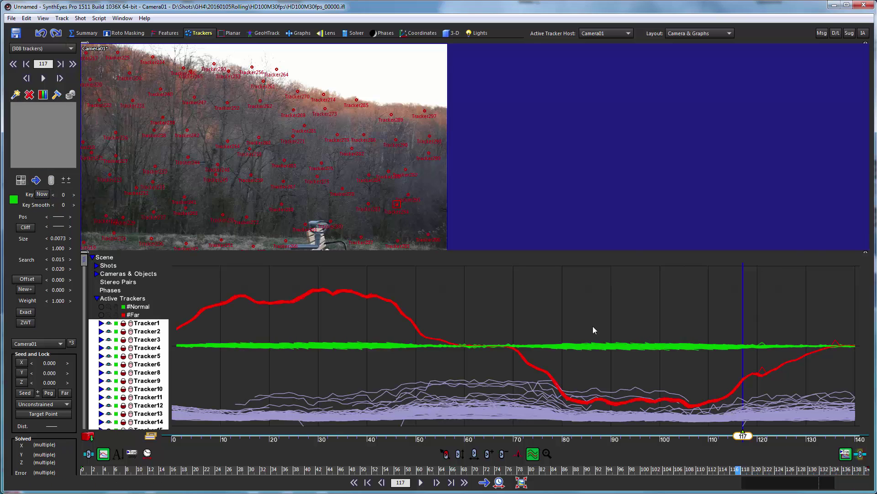
Select Tracker302's curve and re-enable it from frame 123 so its earlier start is trimmed
left_click(41, 35)
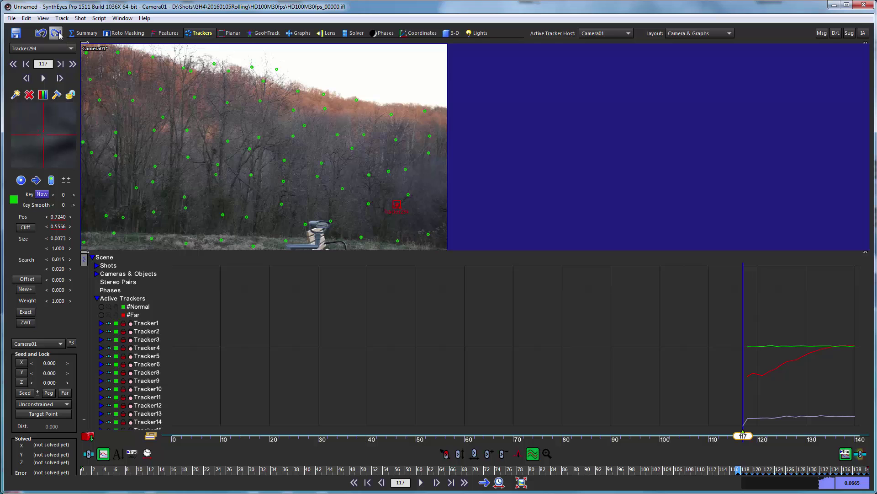
left_click(56, 33)
left_click(764, 371)
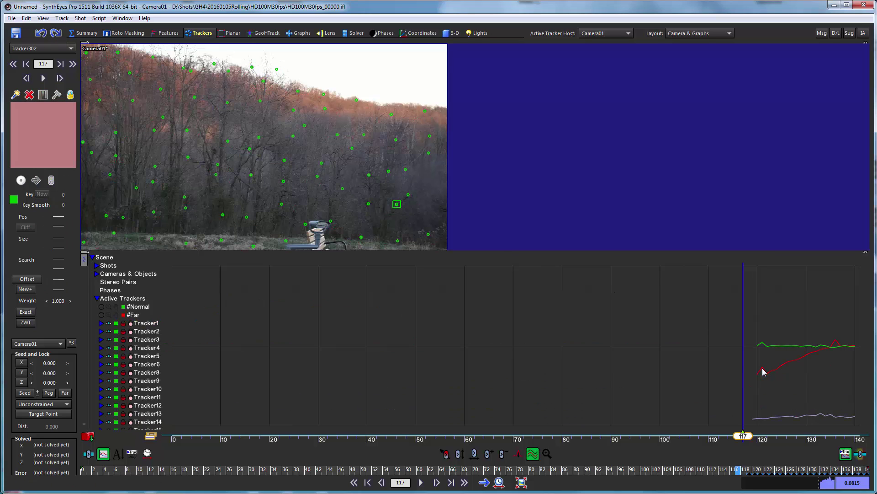
left_click(756, 443)
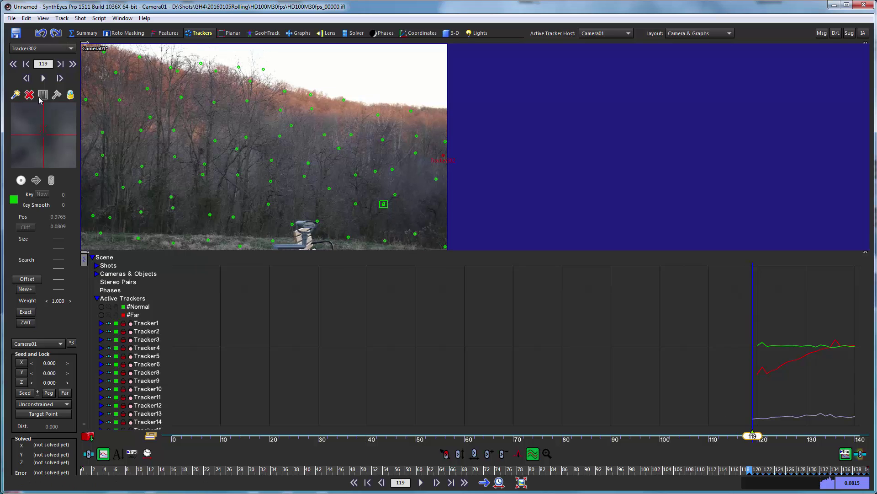
scroll(45, 148, "down", 4)
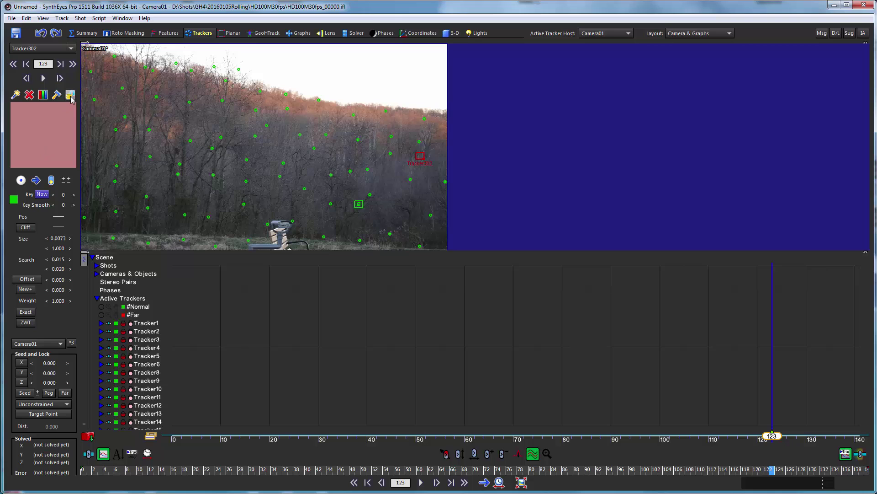
left_click(51, 181)
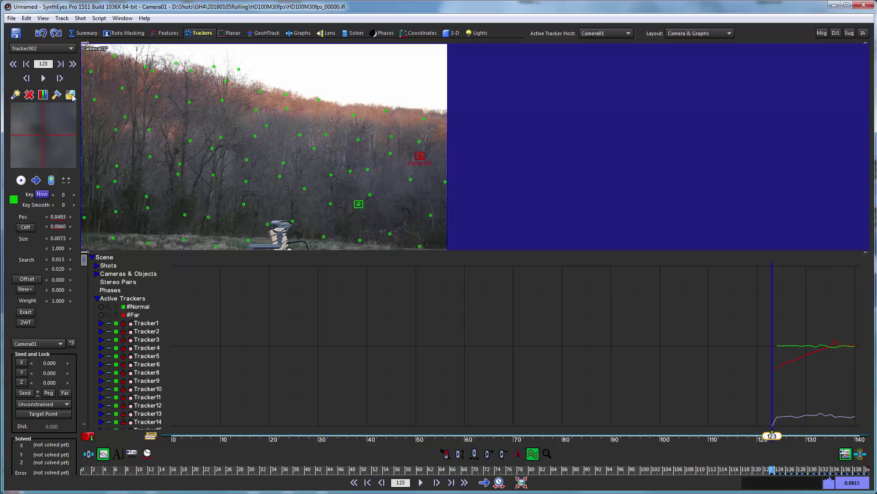
key("ctrl+a")
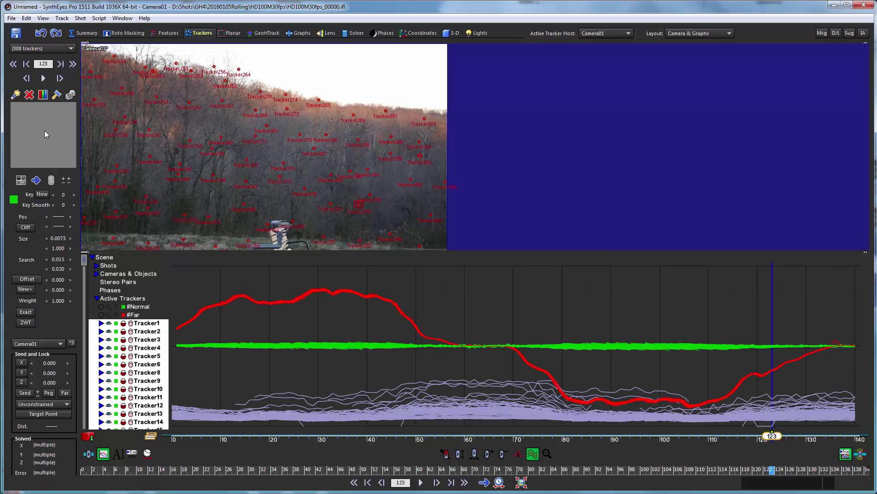
Lock Tracker302 as done at frame 135 and reselect all 308 trackers
left_click(838, 343)
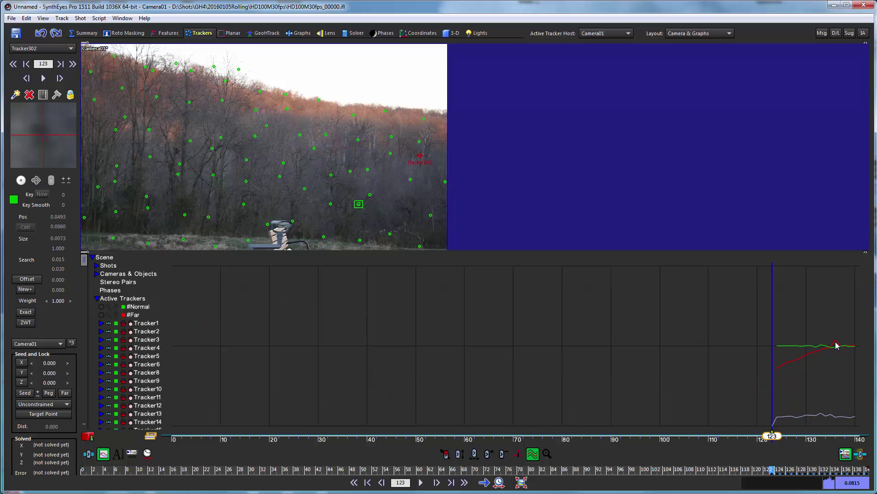
left_click(831, 437)
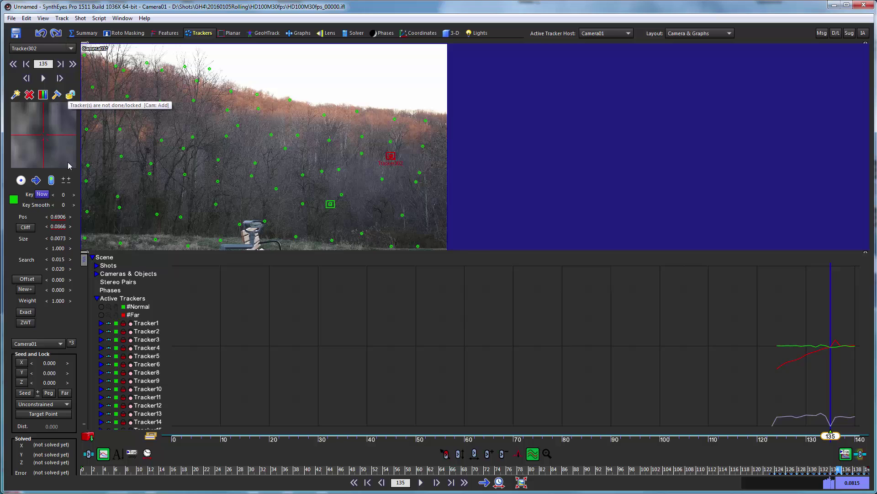
left_click(70, 95)
key("ctrl+a")
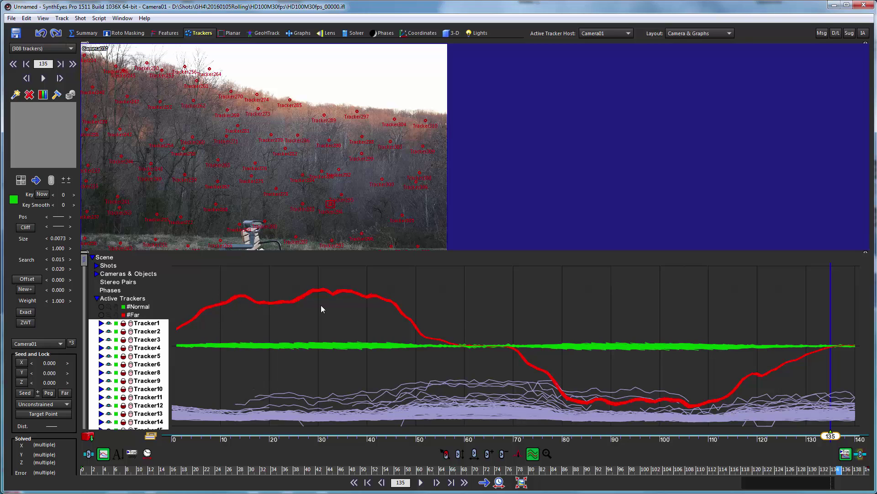
Hide the FOM curves for all trackers using Tracker1's channel list
left_click(303, 299)
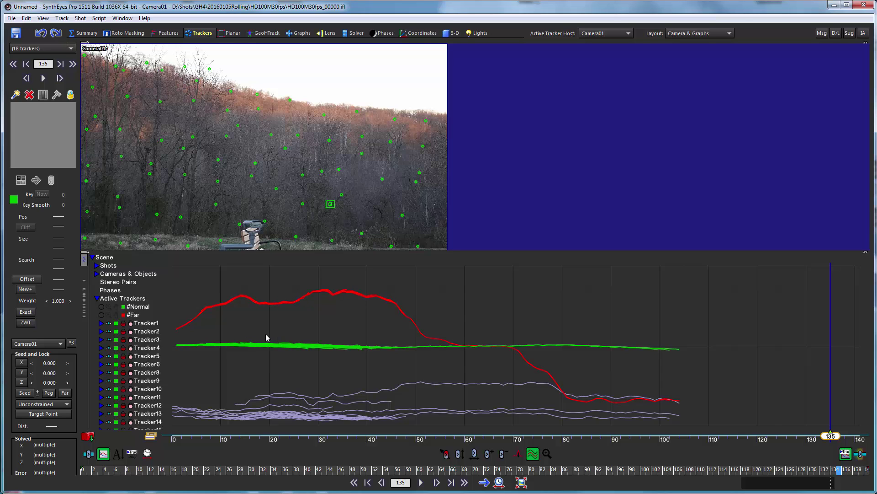
key("ctrl+a")
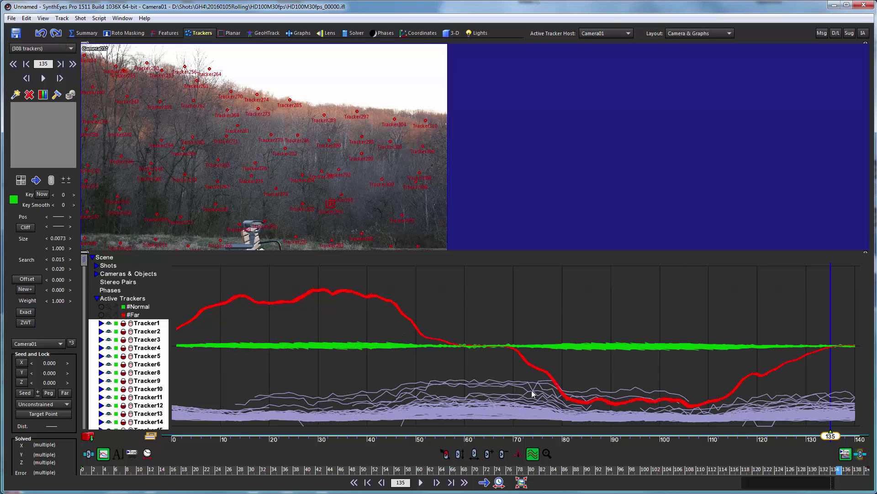
left_click(102, 323)
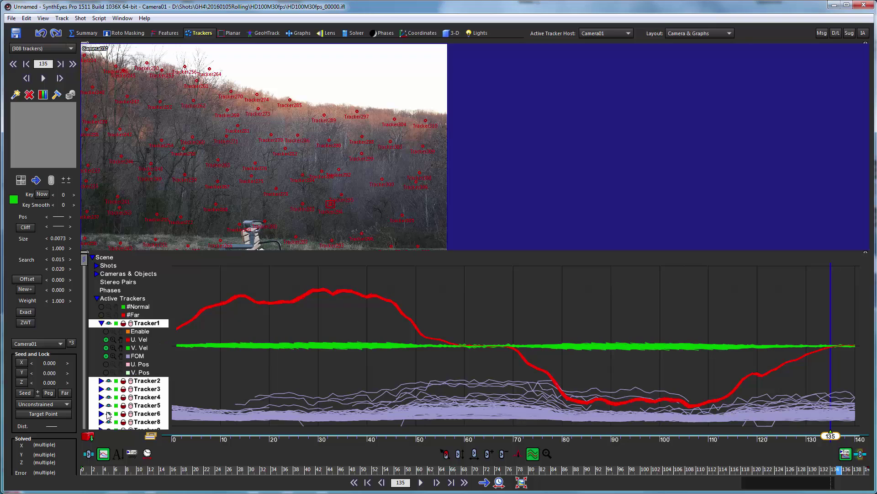
left_click(106, 356)
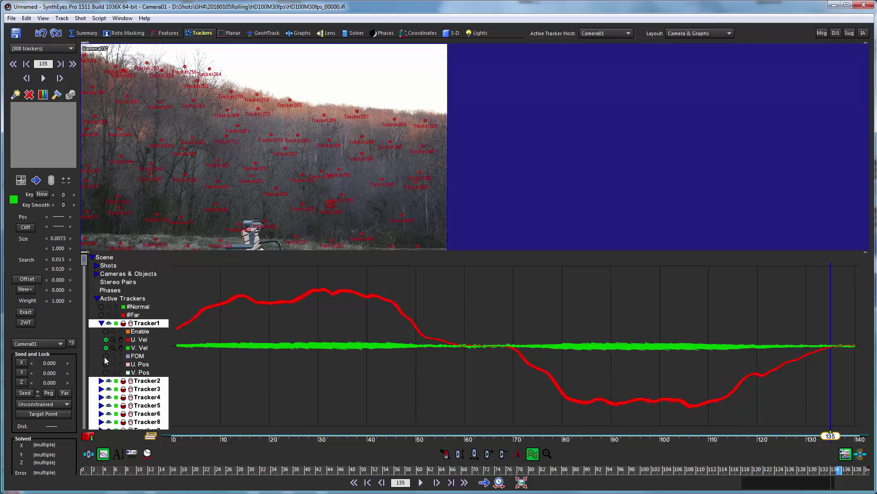
left_click(101, 323)
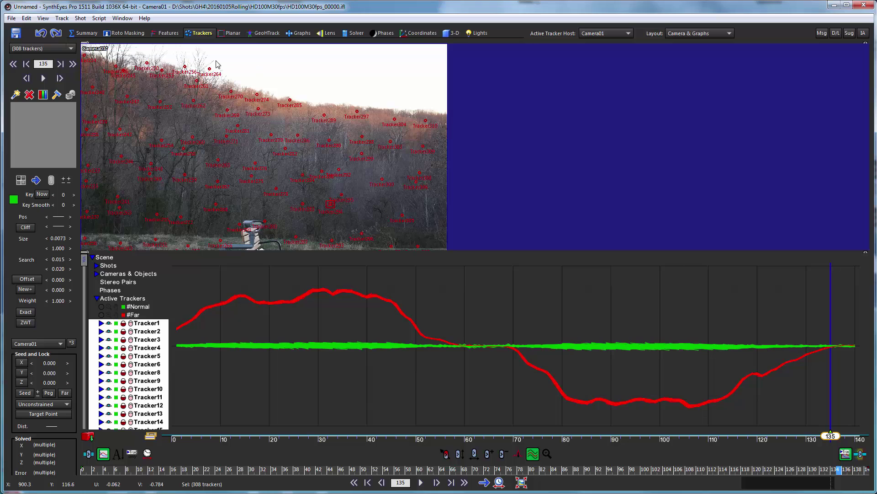
Run the Rolling Shutter Analysis script from the Script menu
left_click(99, 18)
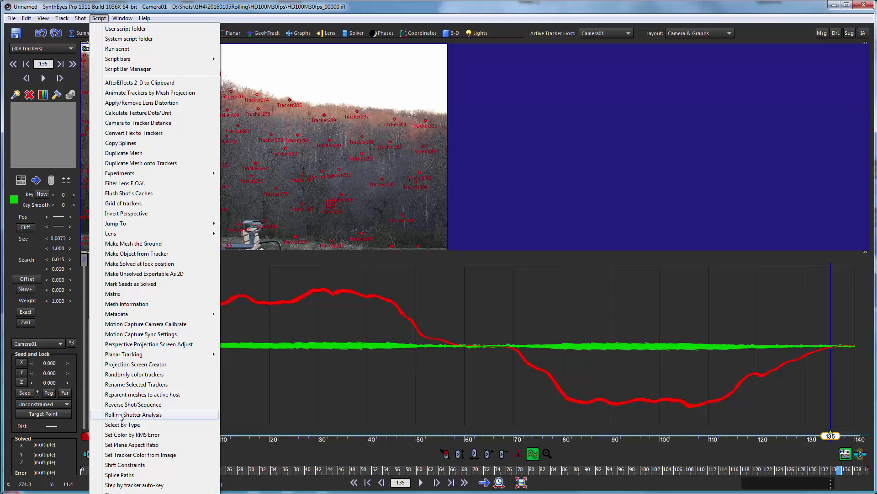
left_click(397, 8)
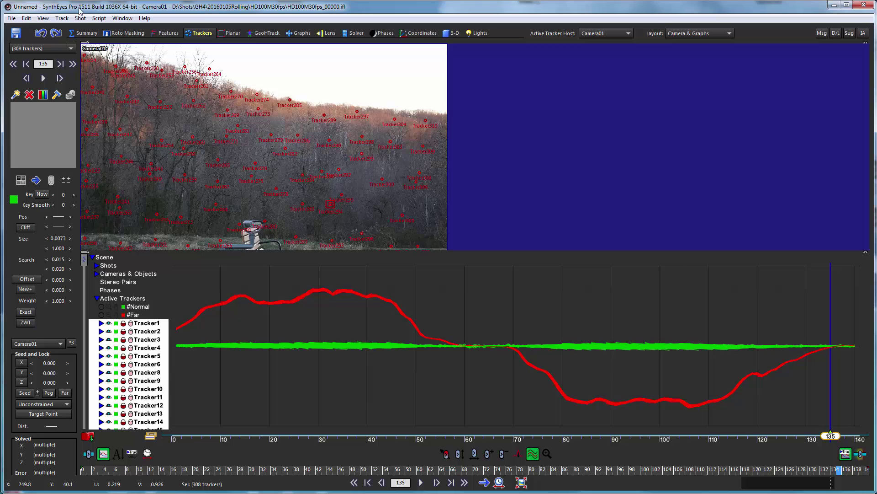
left_click(99, 19)
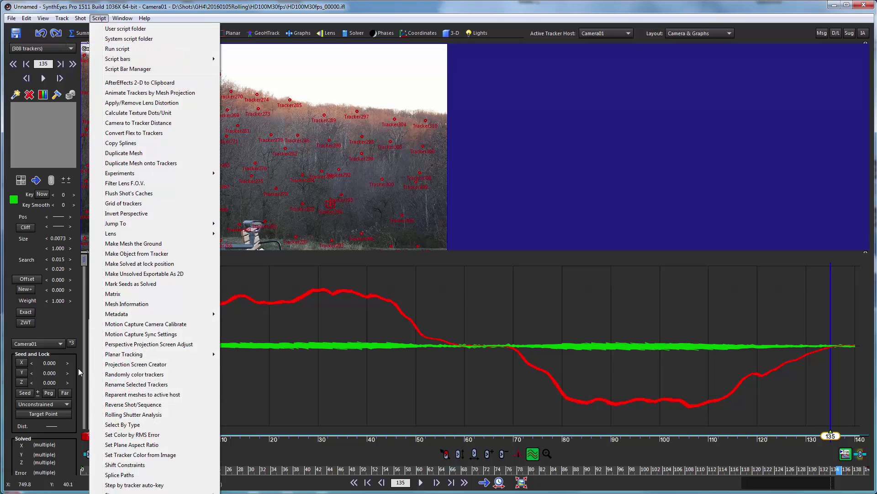
left_click(128, 414)
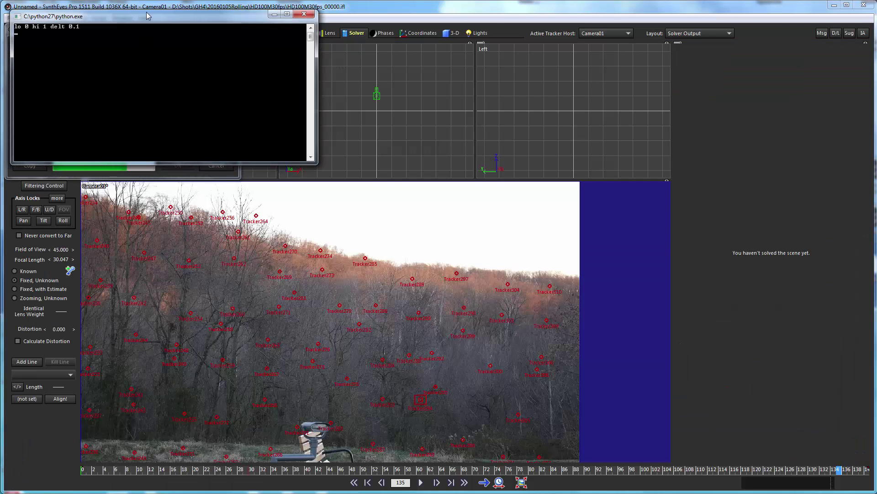
Move the Python console aside to reveal the solver result: best shutter 0.4108 at 0.5611 hpix
left_click_drag(145, 18, 629, 231)
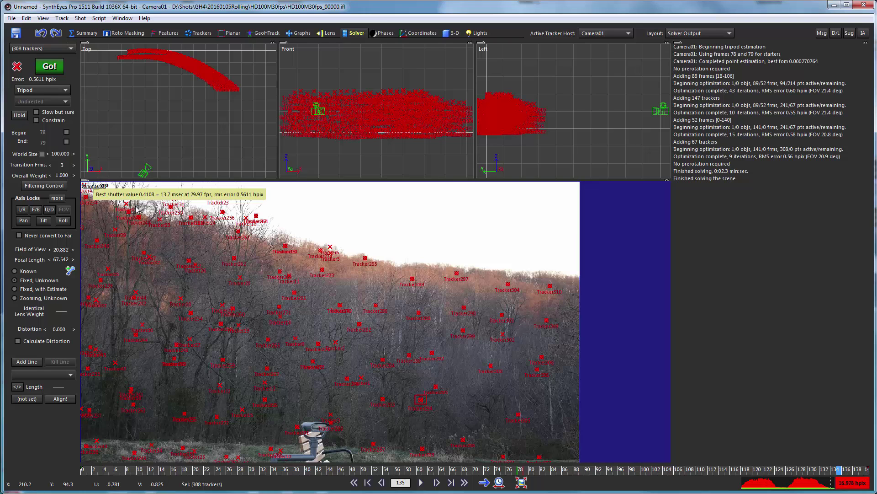
left_click(80, 17)
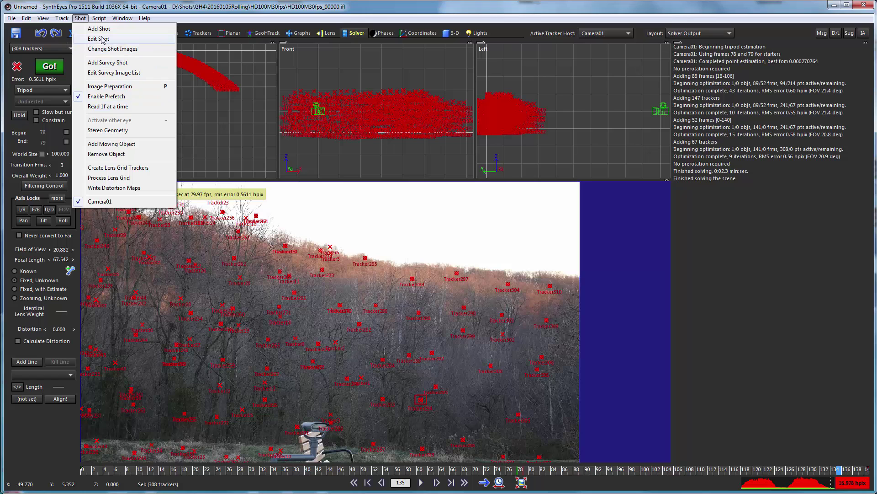
left_click(103, 39)
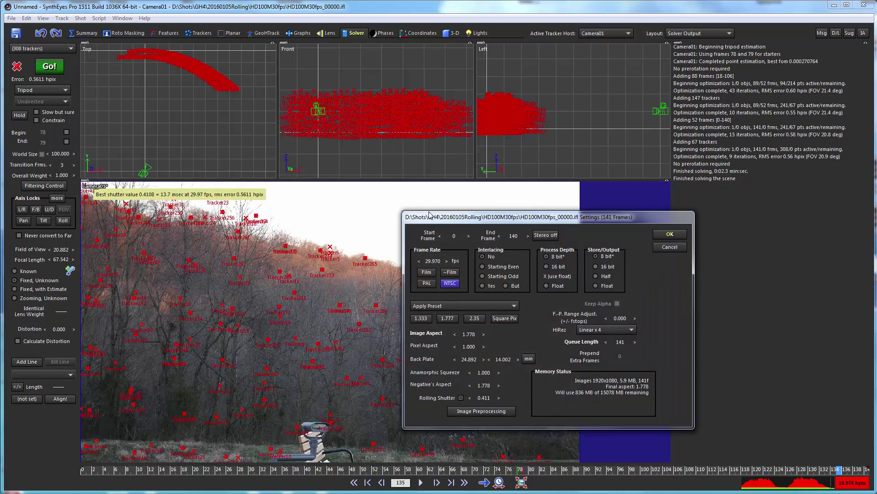
left_click_drag(429, 214, 418, 129)
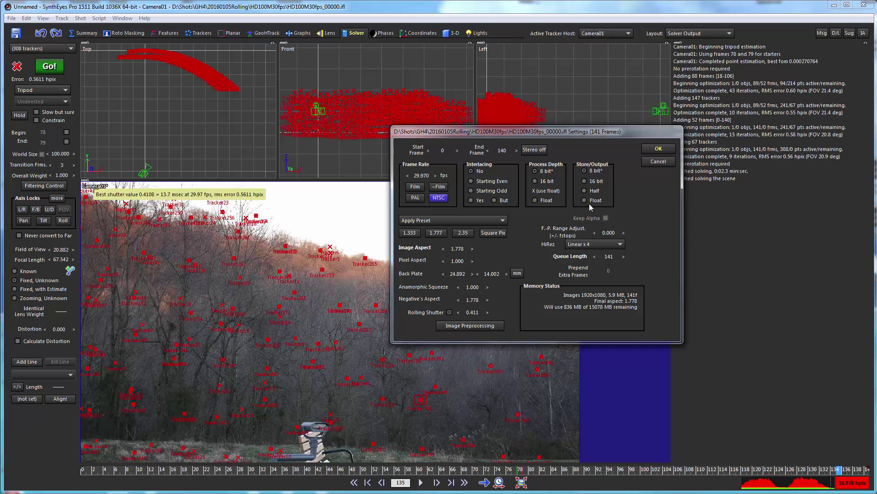
left_click(666, 162)
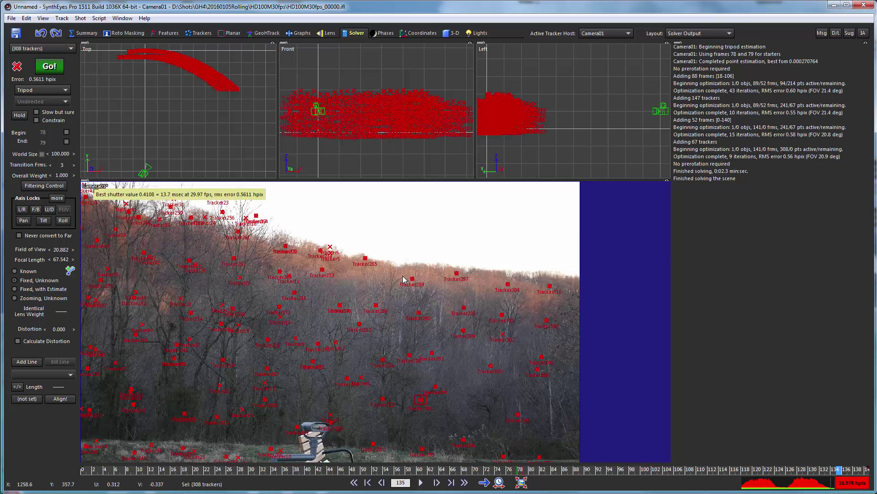
Select the four high-error trackers in Clean Up Trackers, review them across frames, and delete them
left_click(62, 17)
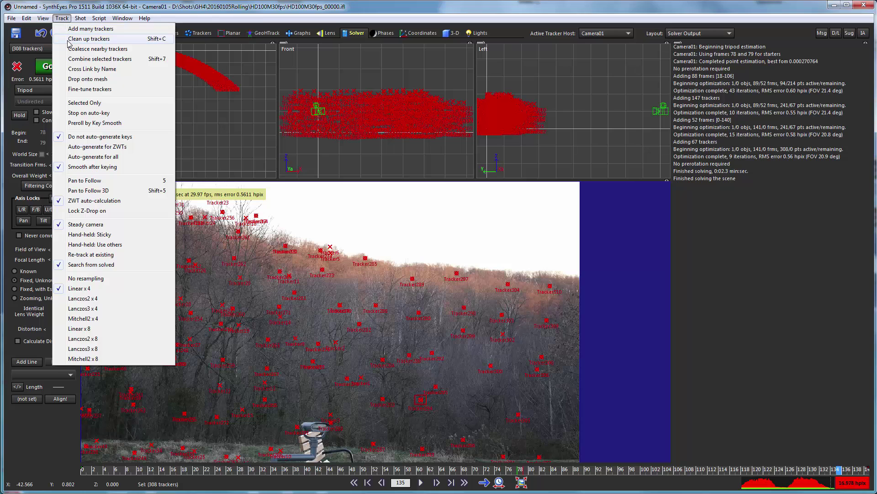
left_click(68, 39)
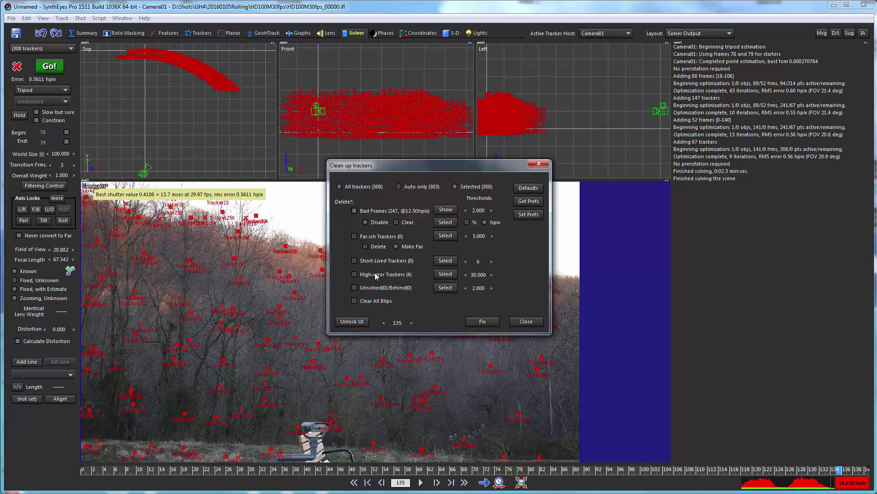
left_click(440, 275)
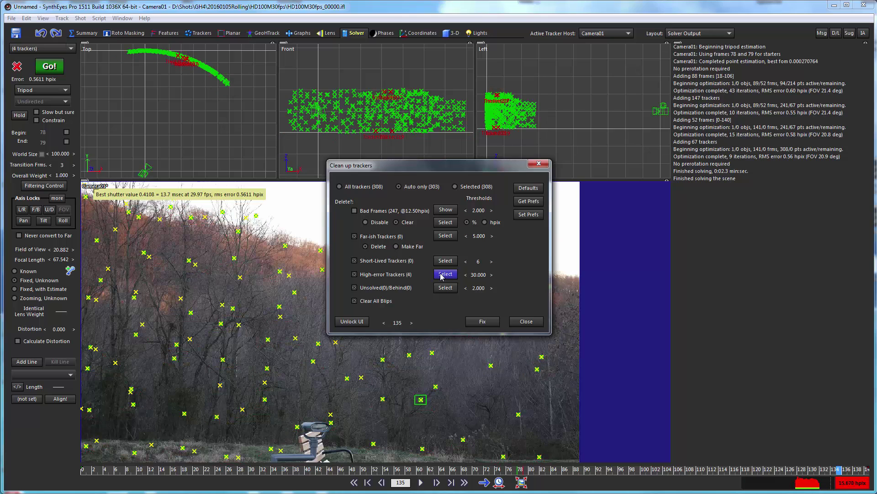
left_click_drag(445, 171, 700, 122)
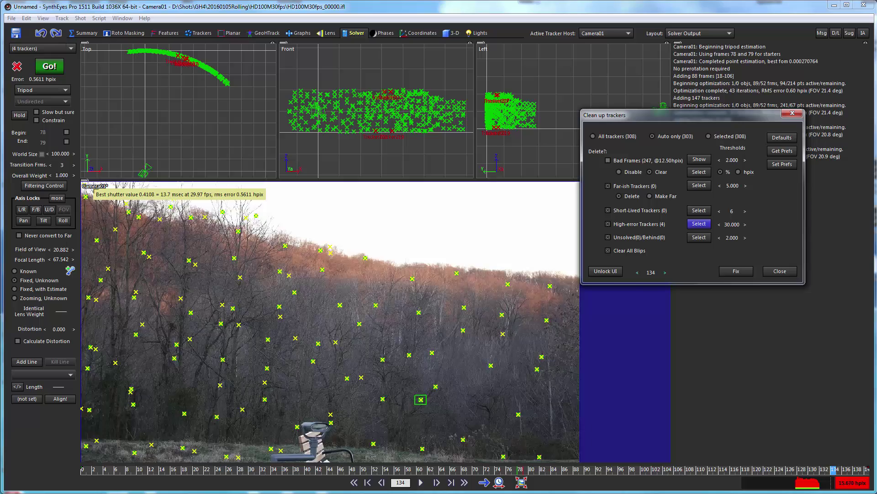
mouse_move(651, 273)
left_mouse_down()
mouse_move(626, 273)
mouse_move(652, 272)
left_mouse_up()
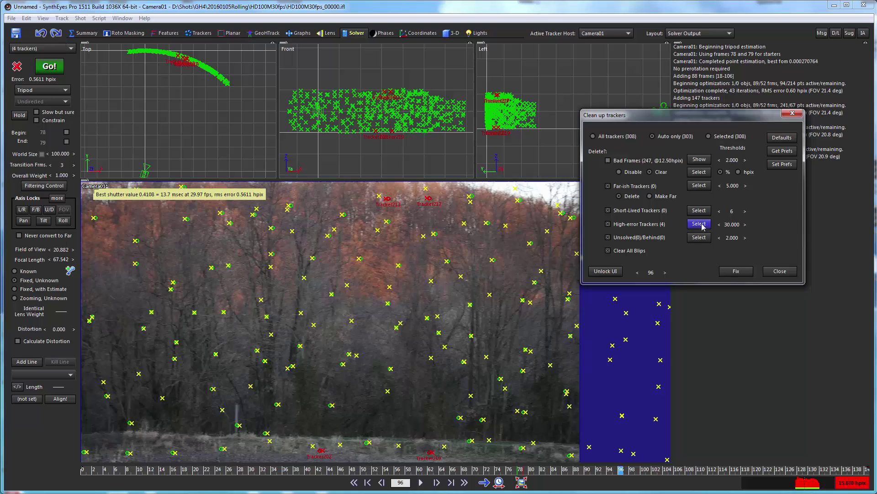
mouse_move(646, 274)
left_mouse_down()
mouse_move(637, 274)
mouse_move(646, 275)
left_mouse_up()
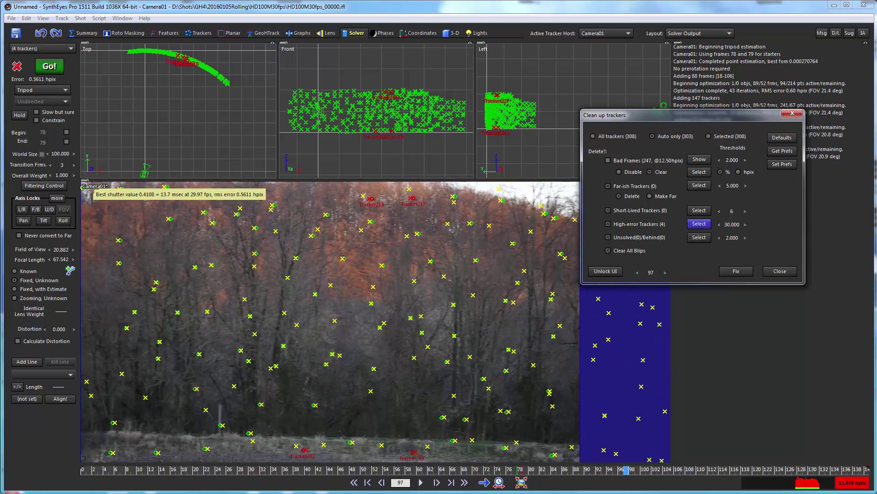
left_click(731, 270)
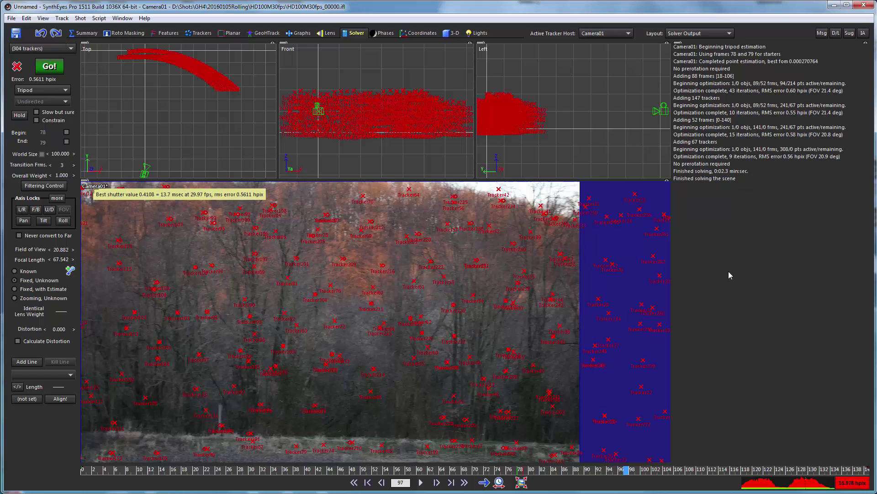
Deselect all trackers, then open and close the Script menu without running a script
left_click(384, 254)
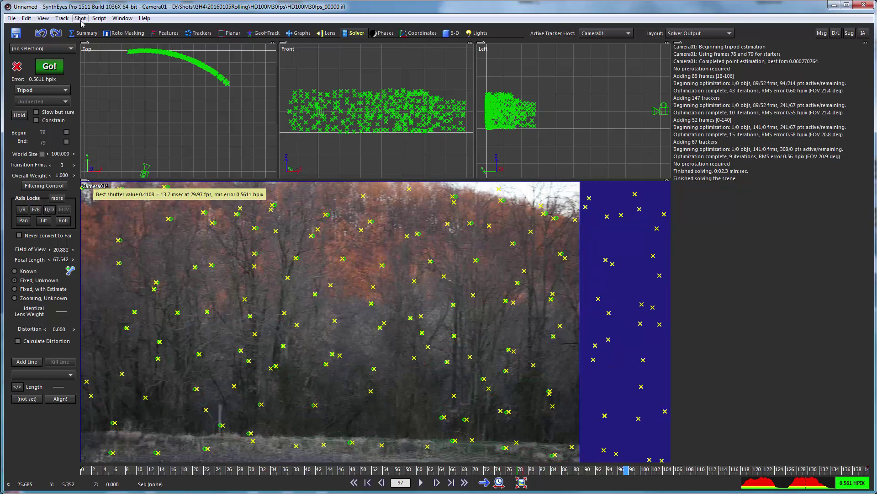
left_click(98, 18)
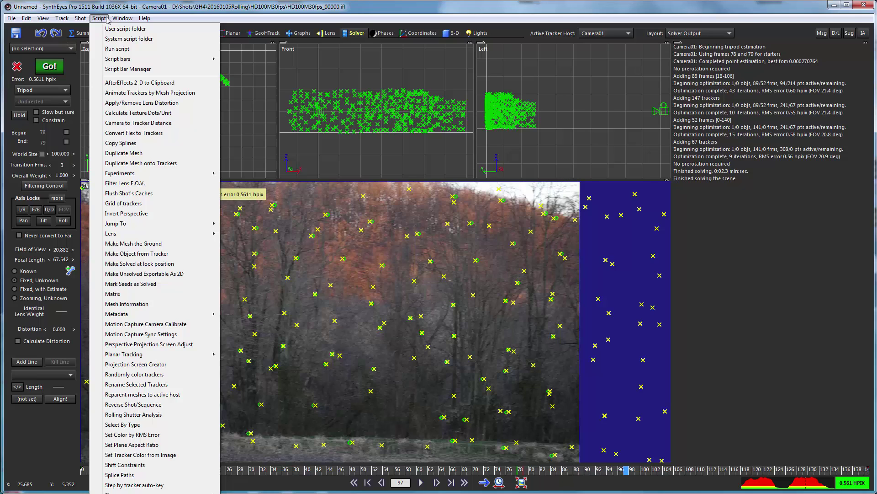
mouse_move(122, 18)
left_click(289, 14)
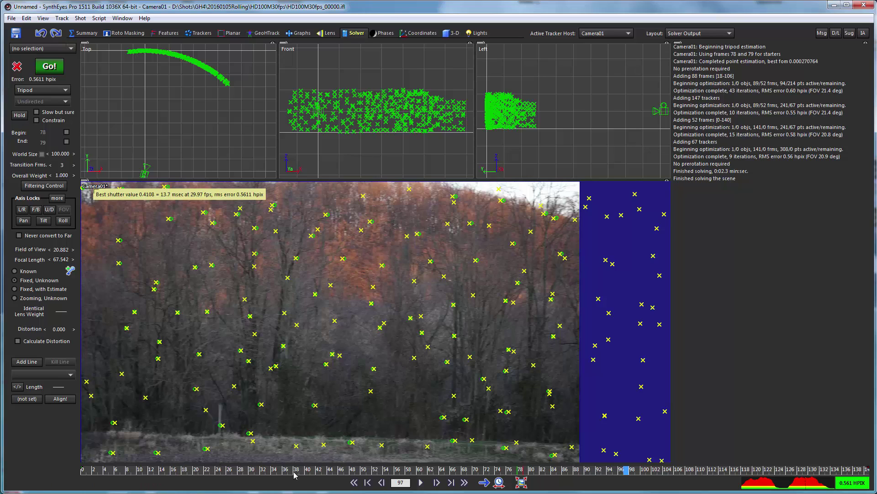
Step forward three frames to watch the solved trackers
key("Right")
key("Right")
key("Right")
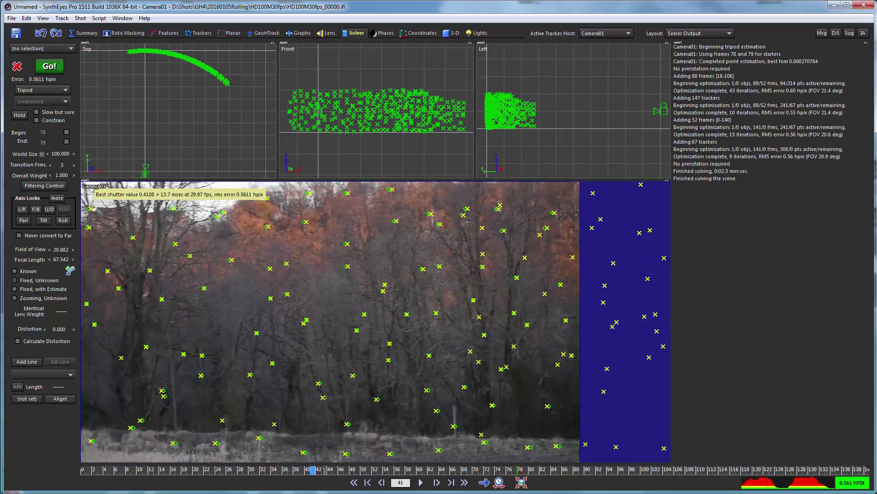
key("Right")
key("Right")
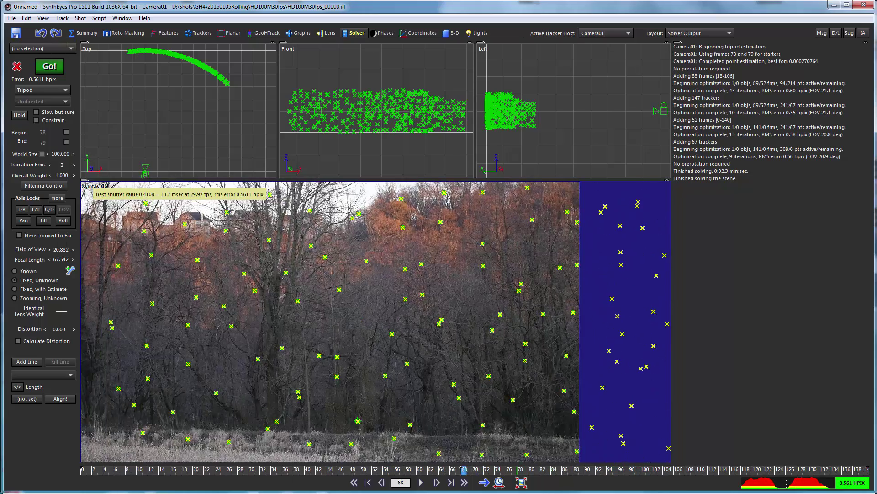
key("Right")
key("Right")
key("Right")
key("Right")
key("Right")
key("Right")
key("Right")
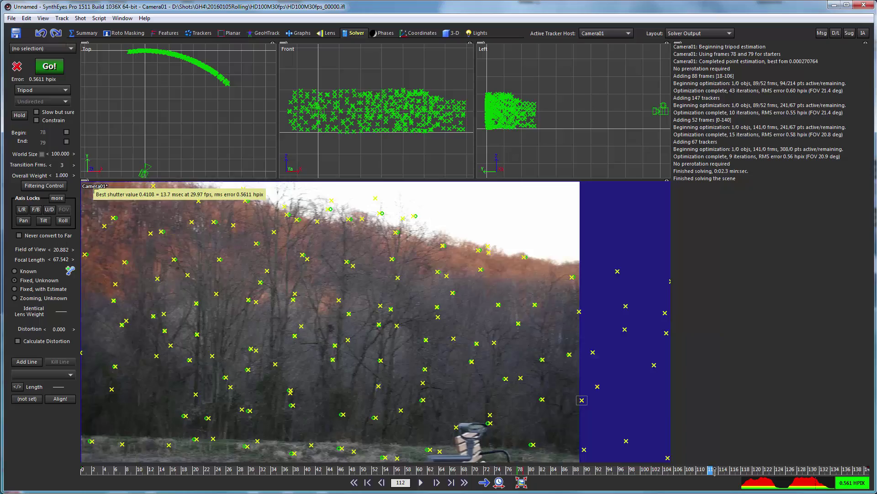
Scrub back to frame 27 and zoom in on Tracker64 to read its 0.69 hpix error
left_click_drag(693, 471, 233, 481)
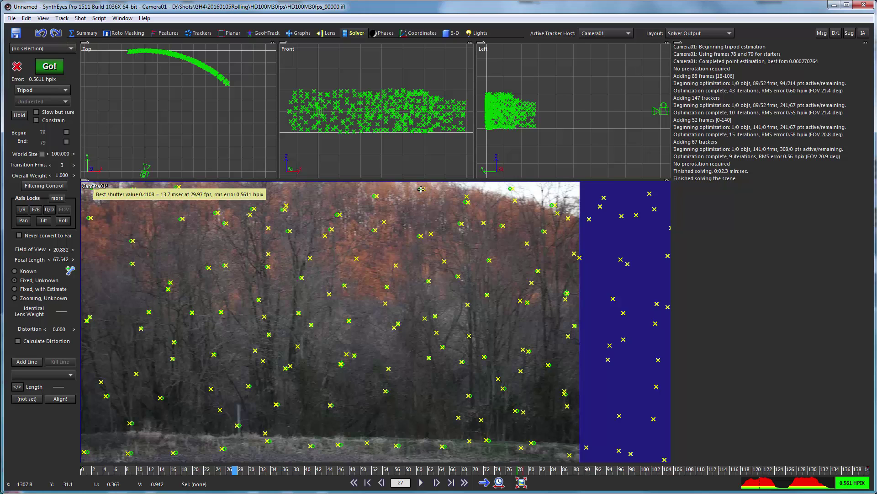
mouse_move(421, 189)
scroll(421, 189, "up", 10)
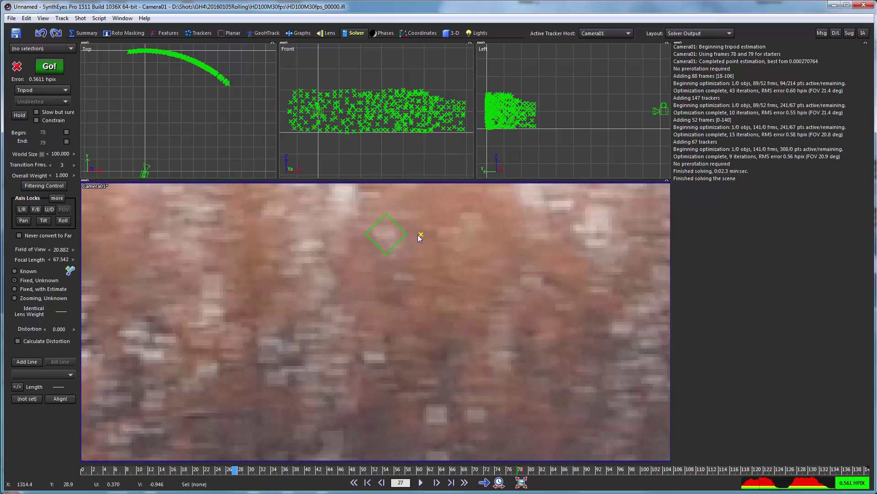
mouse_move(423, 234)
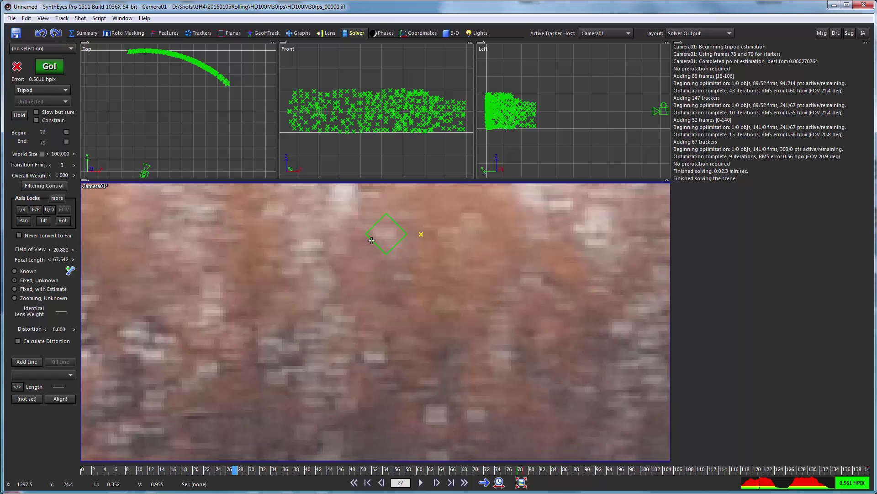
Zoom in on Tracker64 to compare its diamond with the yellow marker, then back out to about 1288%
scroll(385, 231, "up", 5)
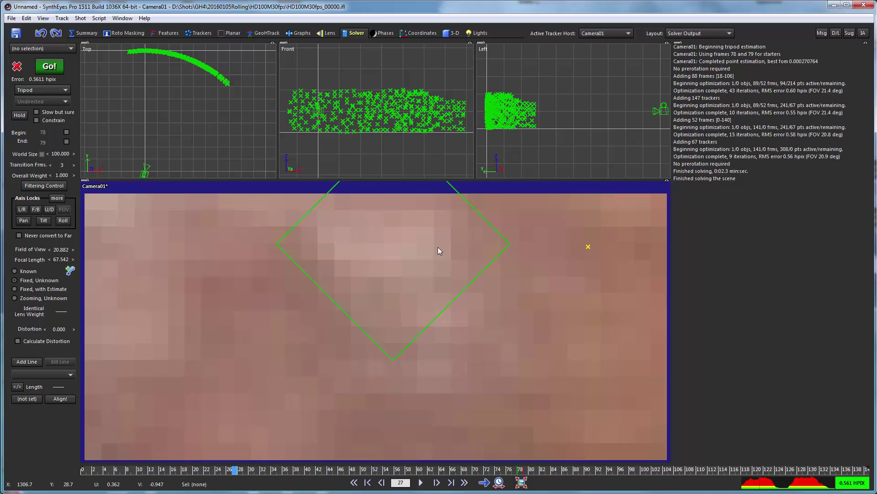
scroll(438, 246, "down", 3)
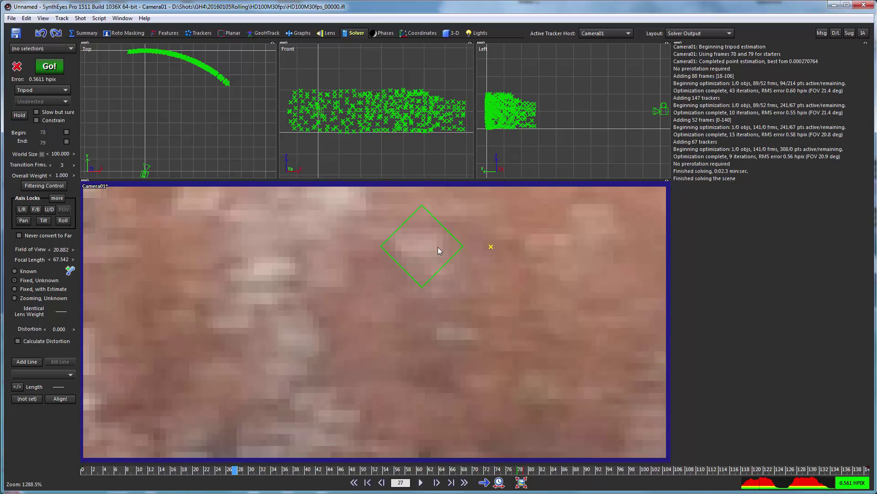